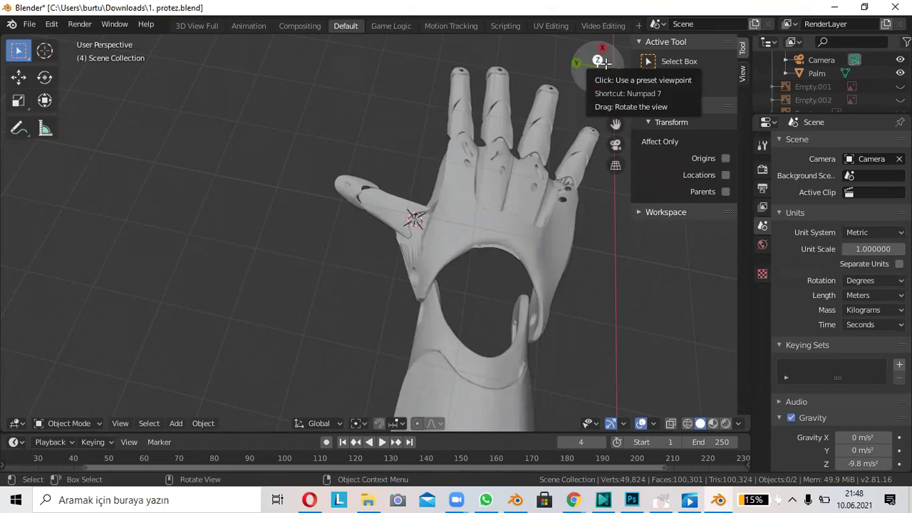
Orbit and zoom around the prosthetic hand model to inspect it.
drag(602, 62, 602, 62)
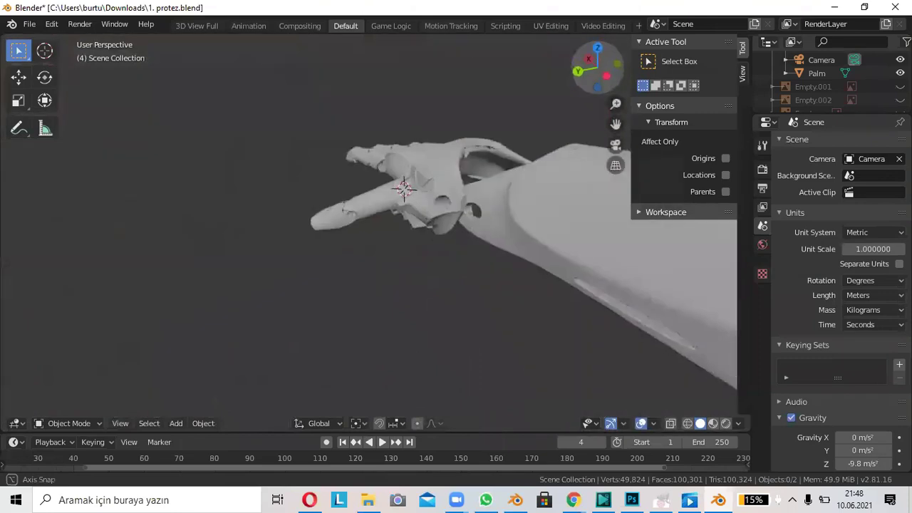
middle_drag(456, 147, 456, 147)
scroll(456, 146, down, 2)
scroll(472, 137, down, 2)
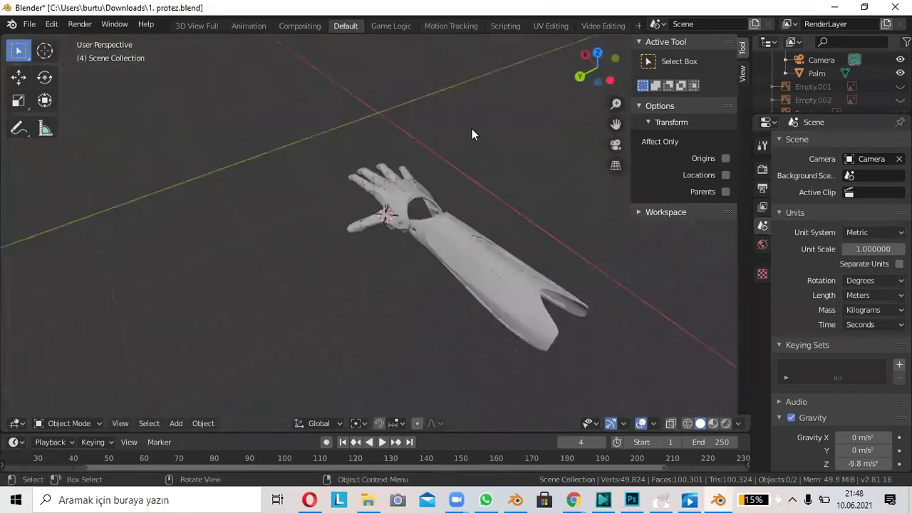
scroll(477, 121, up, 2)
drag(597, 65, 597, 65)
scroll(358, 222, up, 2)
scroll(357, 222, up, 3)
scroll(512, 129, down, 2)
scroll(443, 168, down, 2)
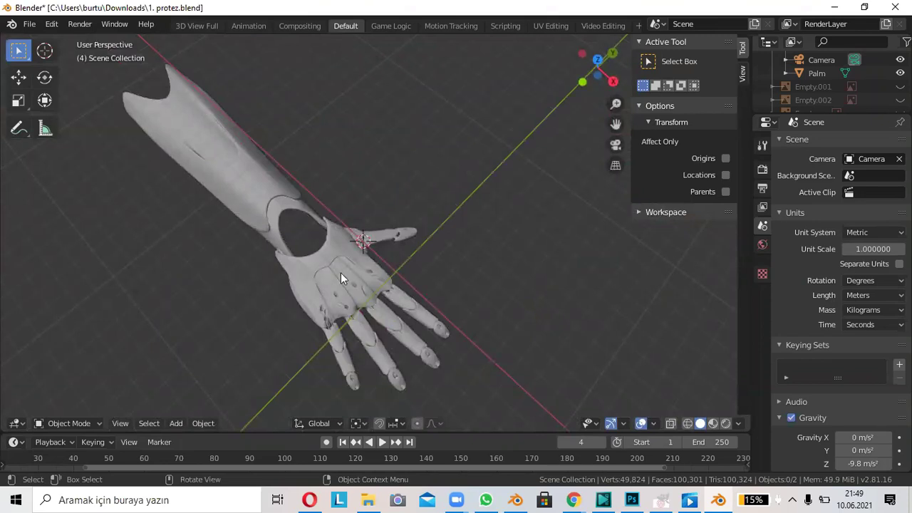
Select the Palm object, switch it to Edit Mode and return to the Select Box tool.
click(345, 244)
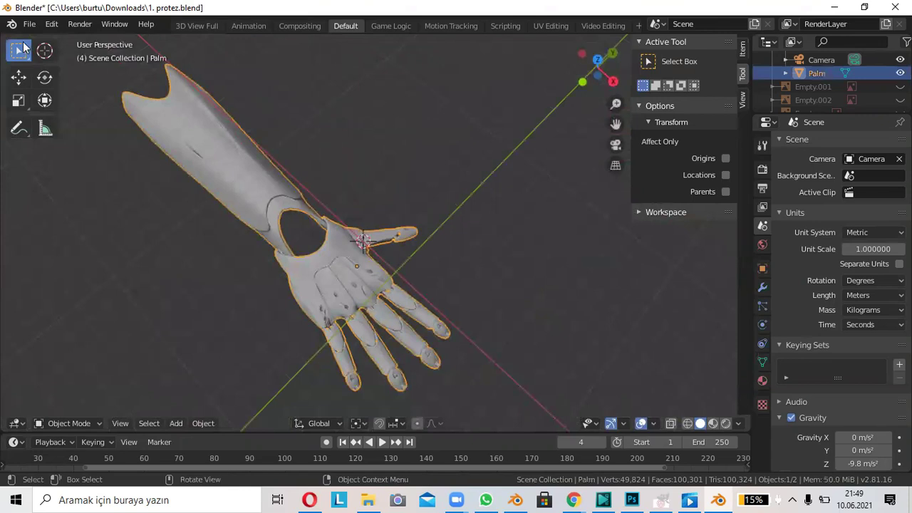
click(64, 423)
click(61, 407)
click(62, 423)
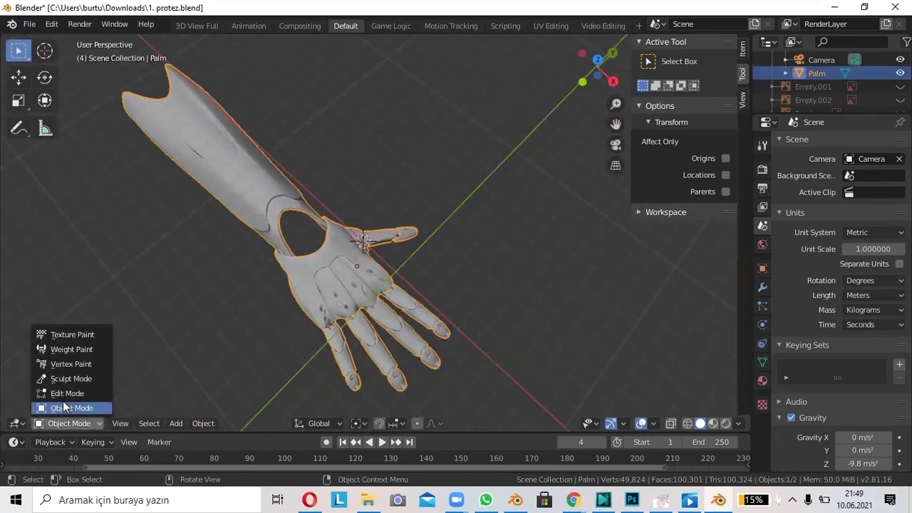
click(72, 386)
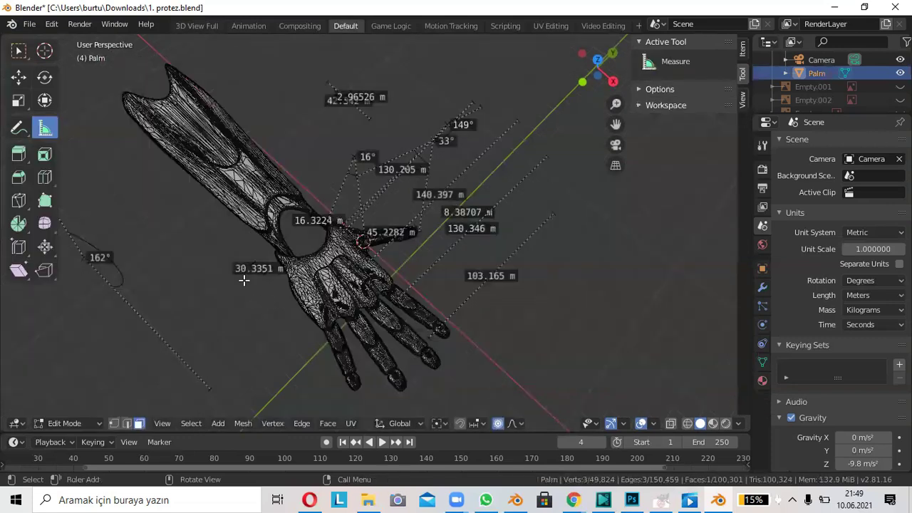
scroll(244, 281, up, 5)
click(18, 51)
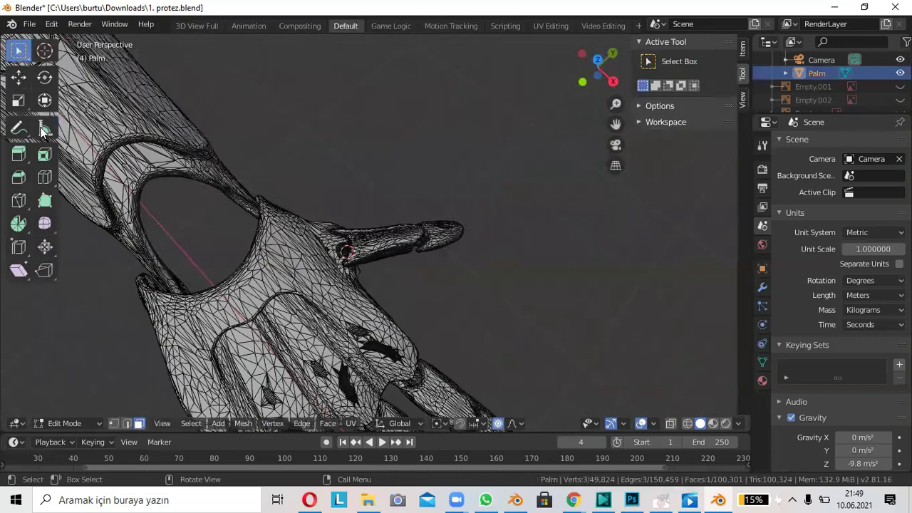
scroll(382, 267, down, 2)
scroll(342, 260, down, 2)
scroll(371, 285, down, 1)
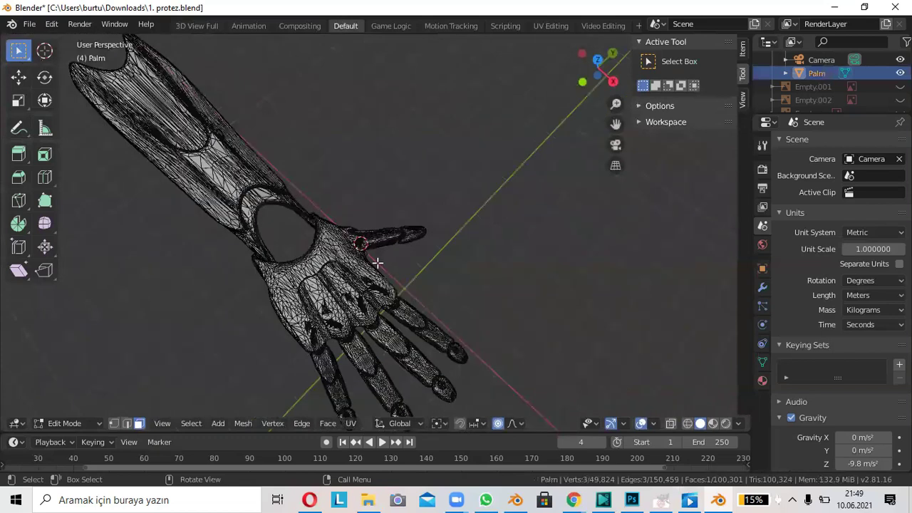
scroll(350, 274, up, 3)
scroll(350, 274, up, 1)
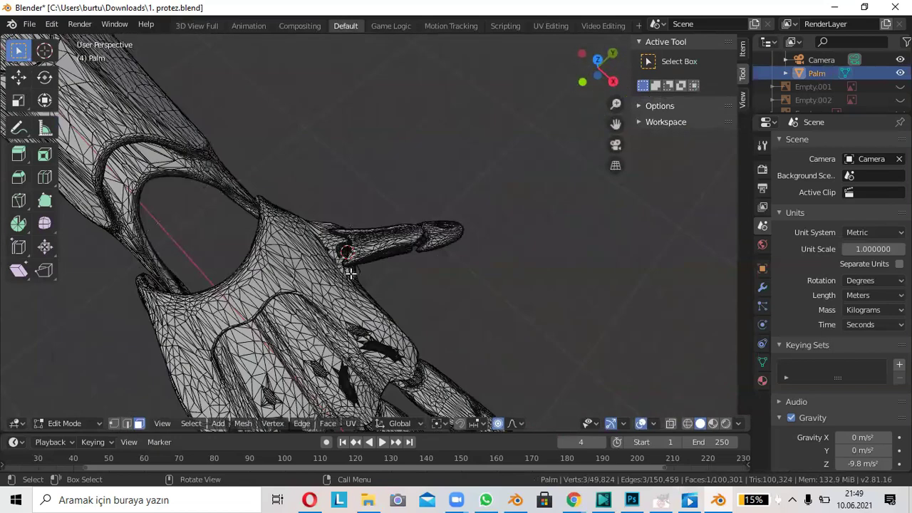
Link-select the palm, forearm, thumb and fingers, then clear the selection to start over.
key(ctrl+l)
scroll(313, 284, down, 2)
scroll(271, 199, down, 2)
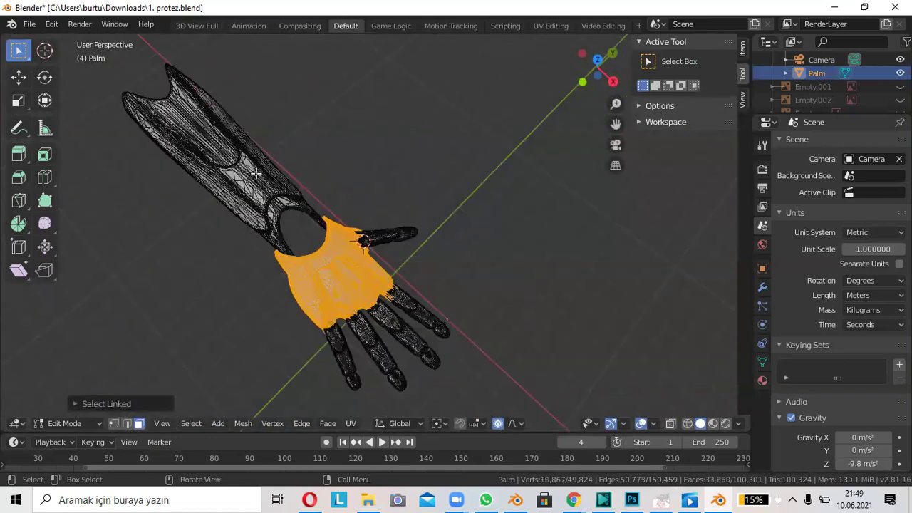
key(l)
key(x)
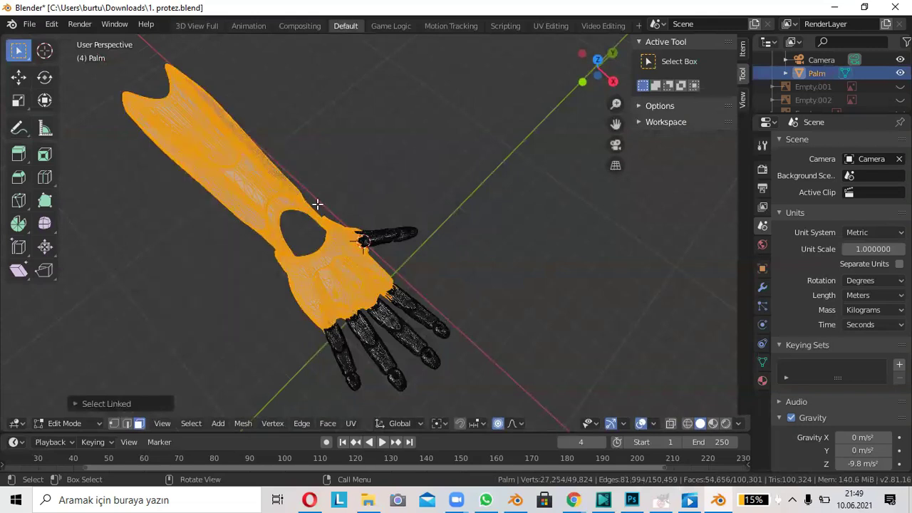
key(l)
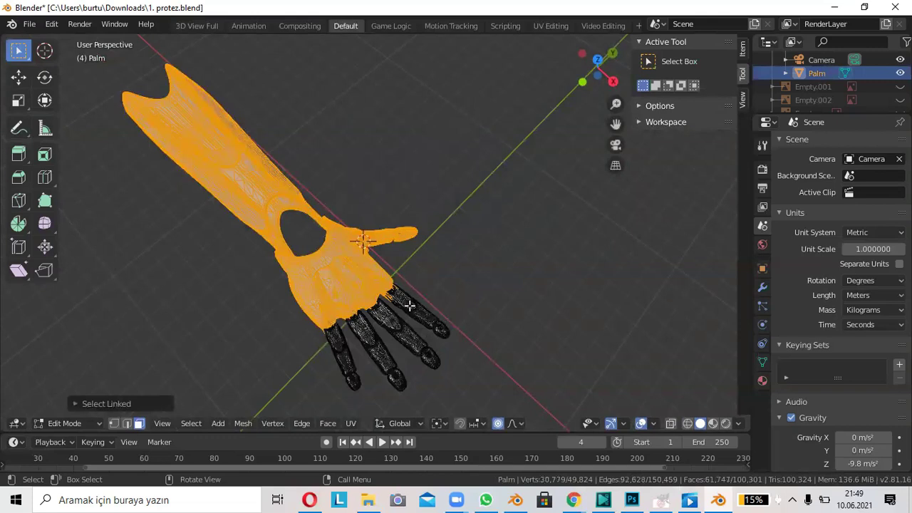
key(l)
key(l)
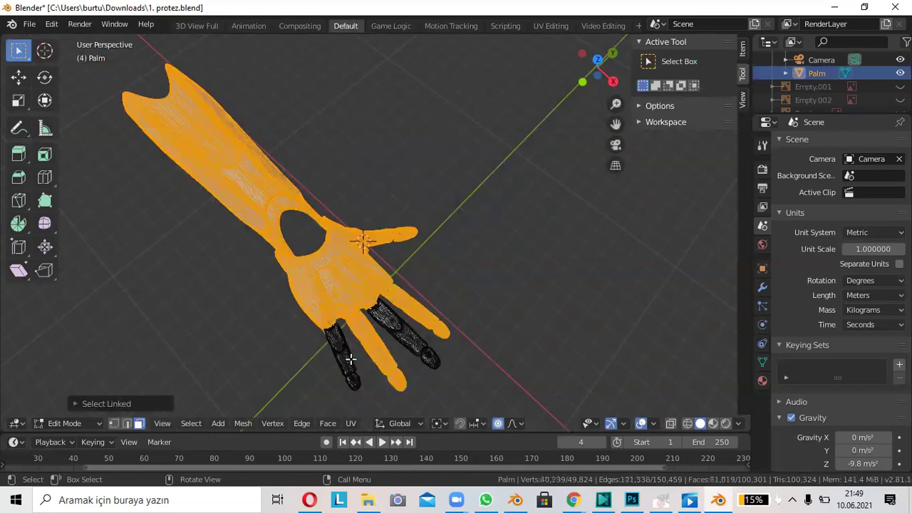
key(l)
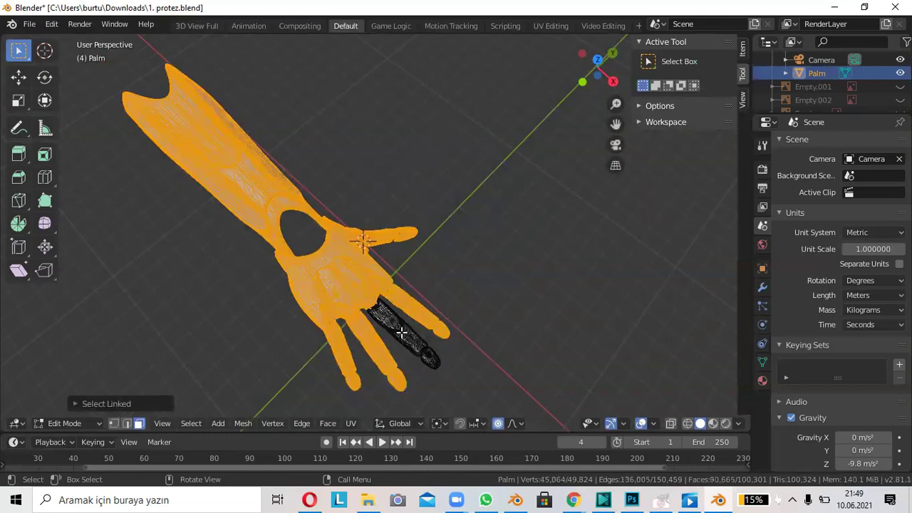
key(l)
click(425, 315)
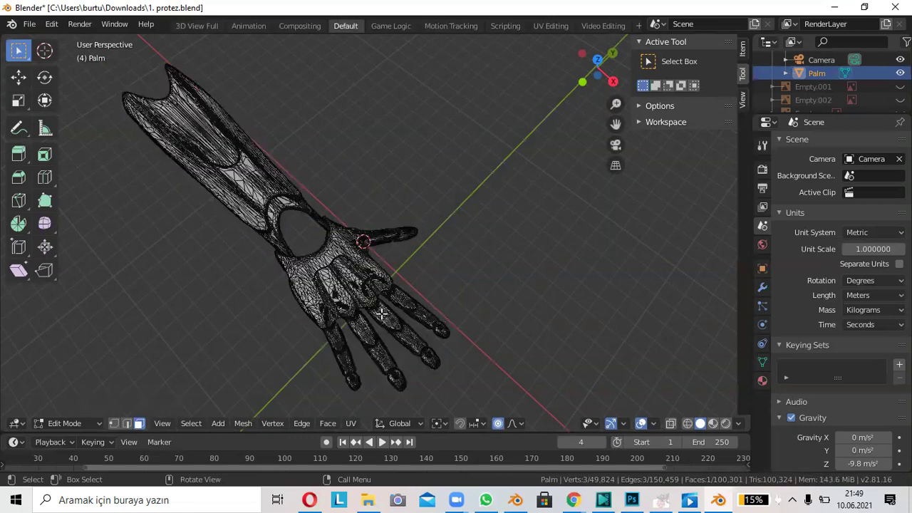
Link-select every part except one finger and delete those vertices.
key(l)
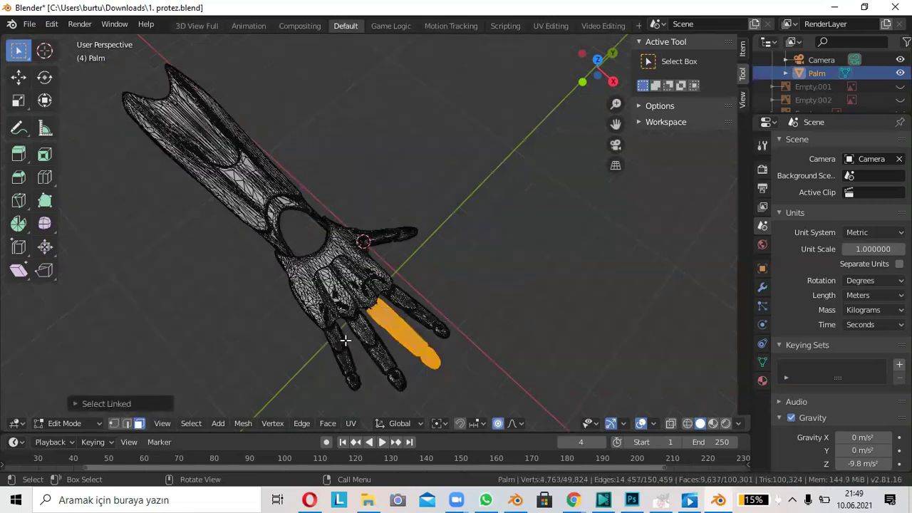
key(l)
key(l)
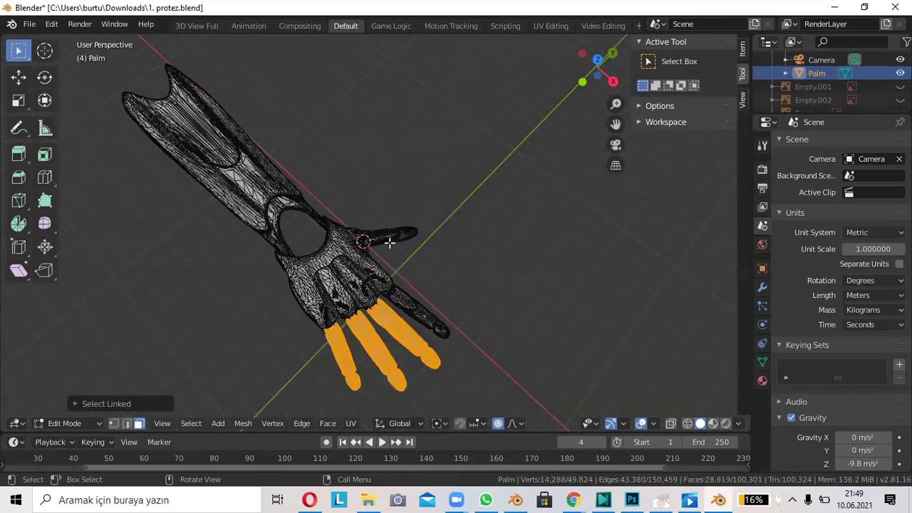
key(l)
key(l)
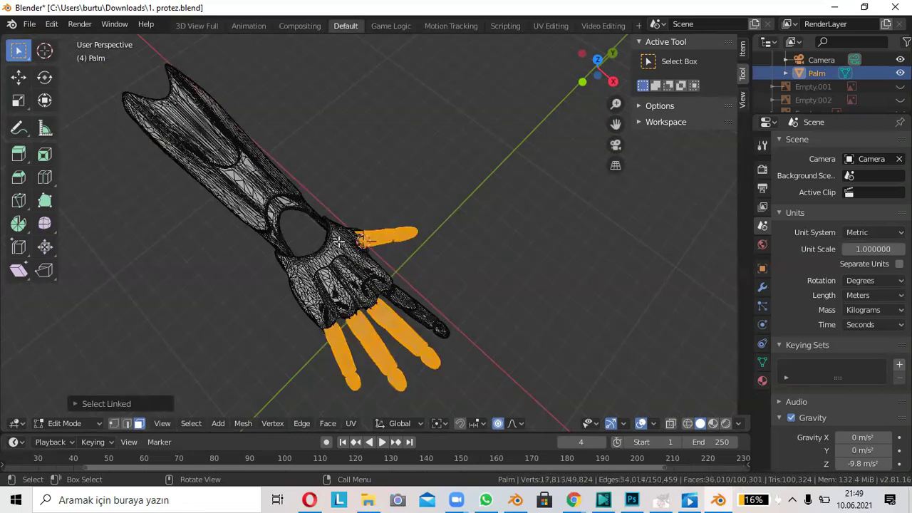
key(l)
key(l)
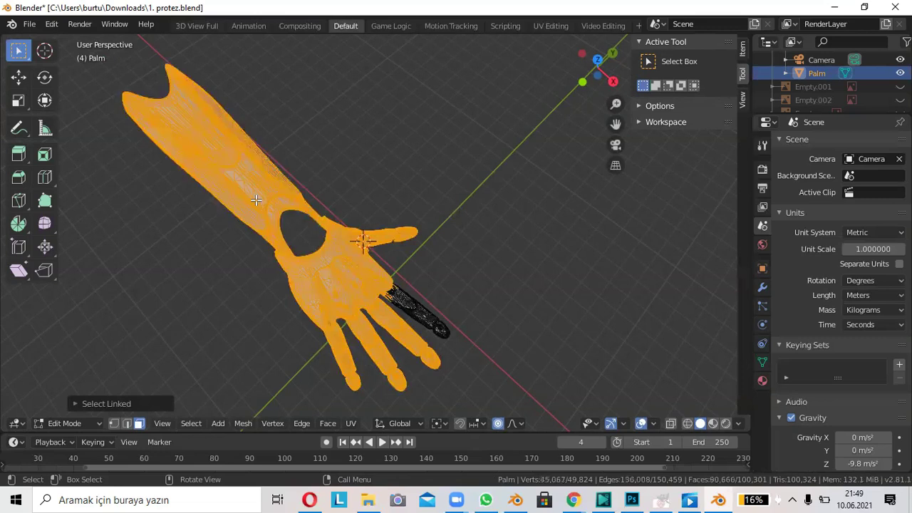
key(x)
key(Return)
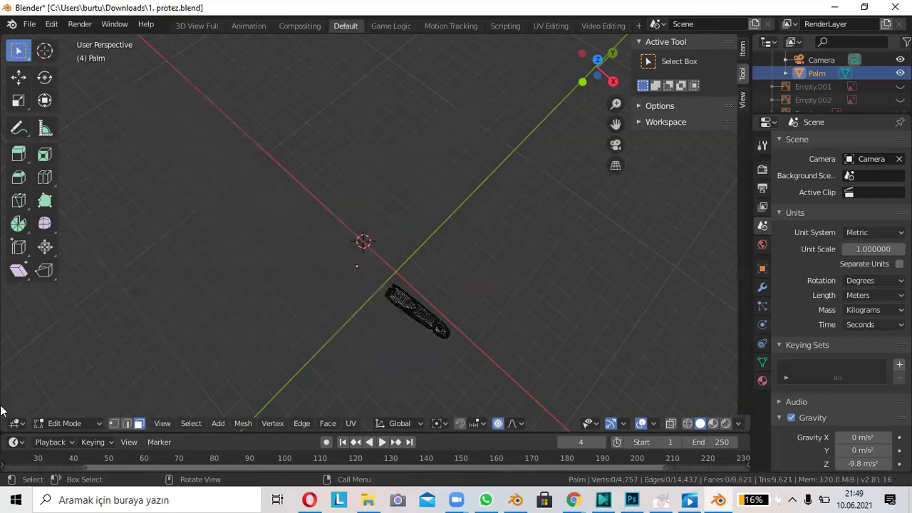
Return to Object Mode and frame the whole remaining finger.
click(52, 421)
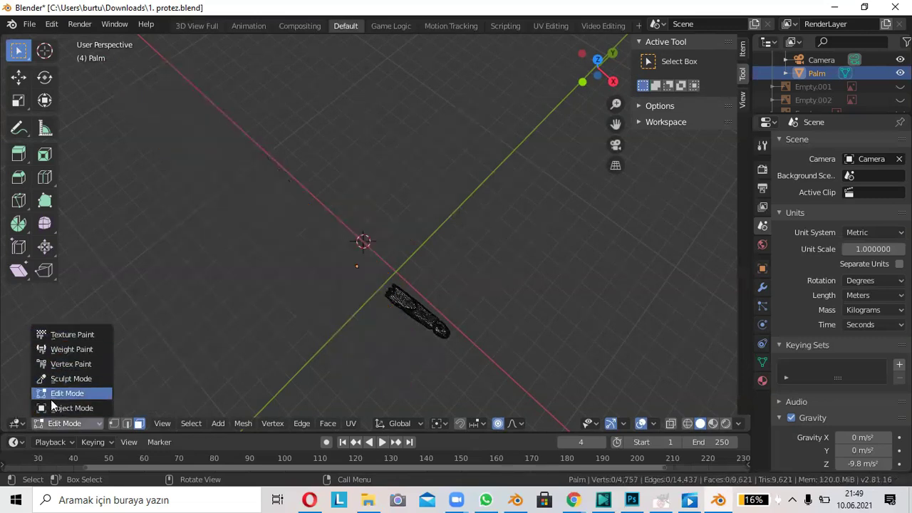
click(53, 406)
scroll(512, 305, up, 5)
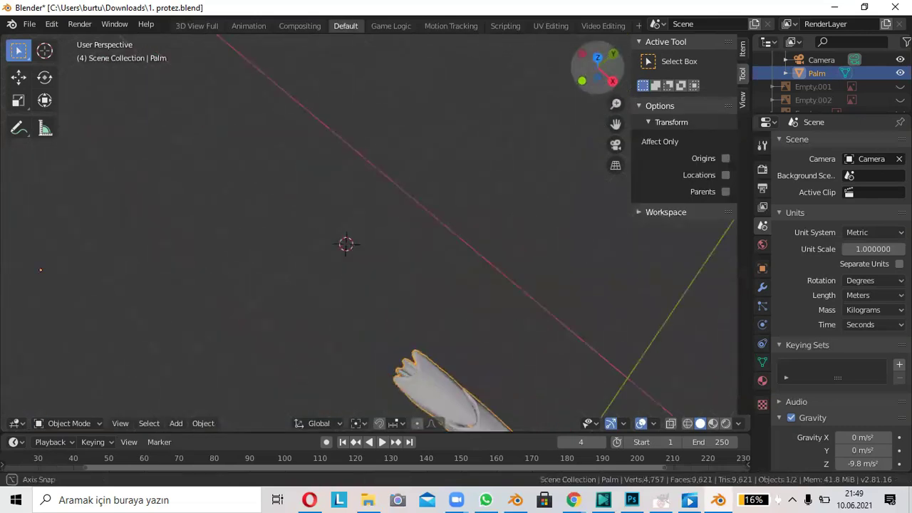
middle_drag(503, 123, 504, 123)
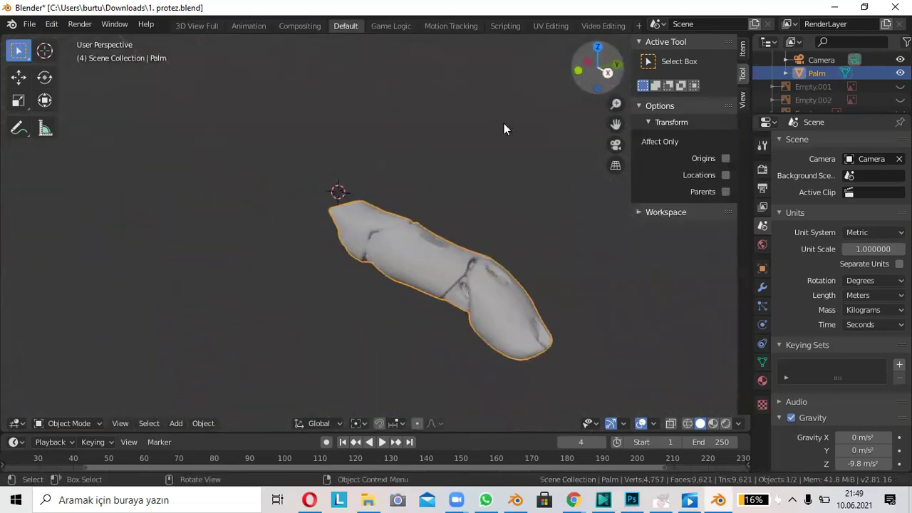
scroll(402, 234, down, 4)
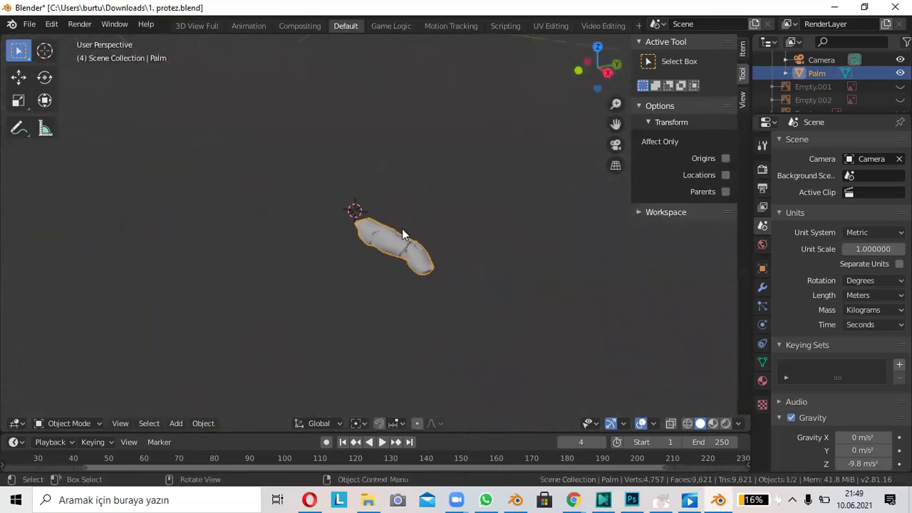
Set up an STL export named 'işaret parmak' in Downloads, correcting the spelling.
click(29, 24)
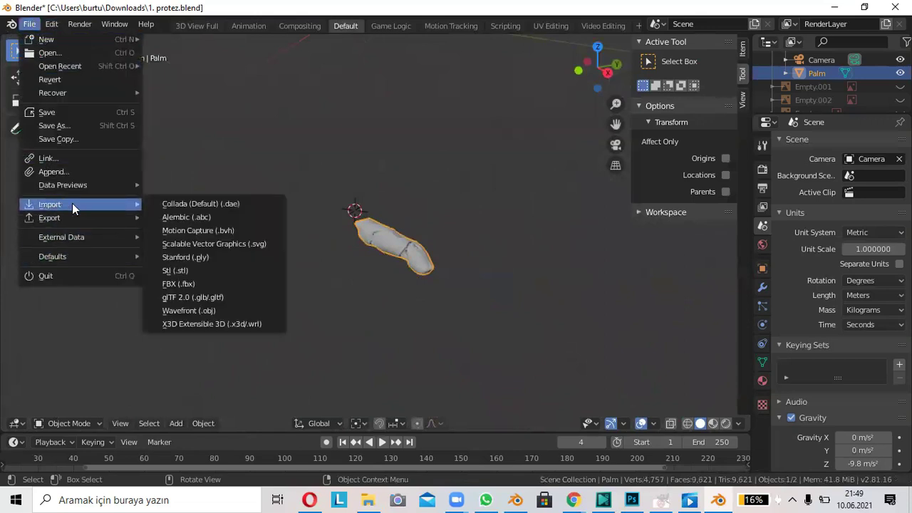
mouse_move(50, 218)
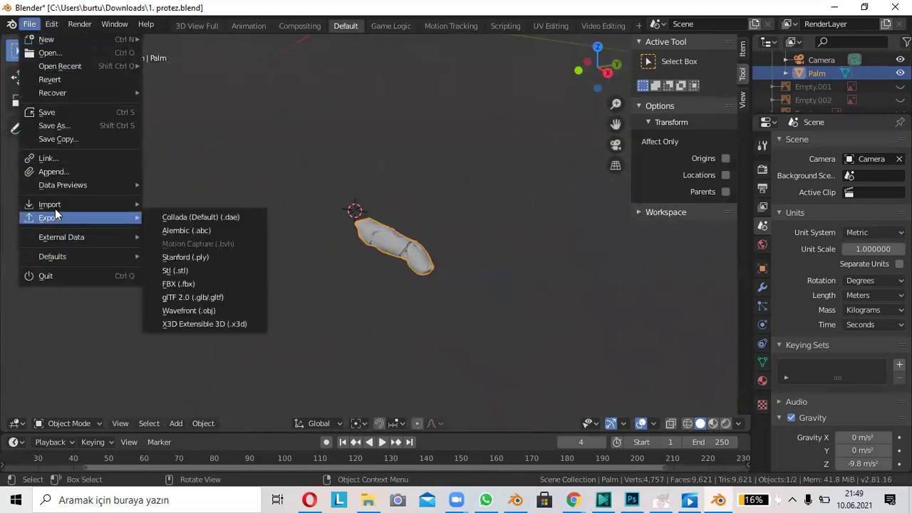
click(191, 272)
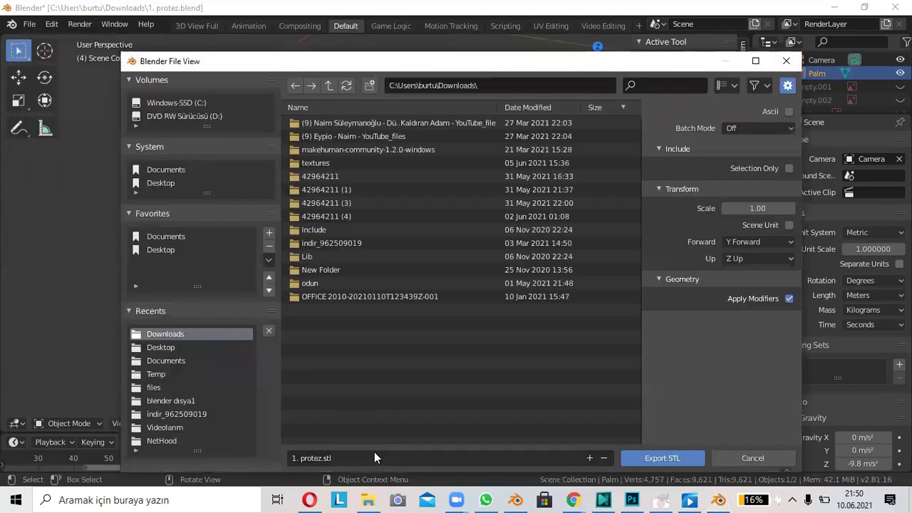
key(BackSpace)
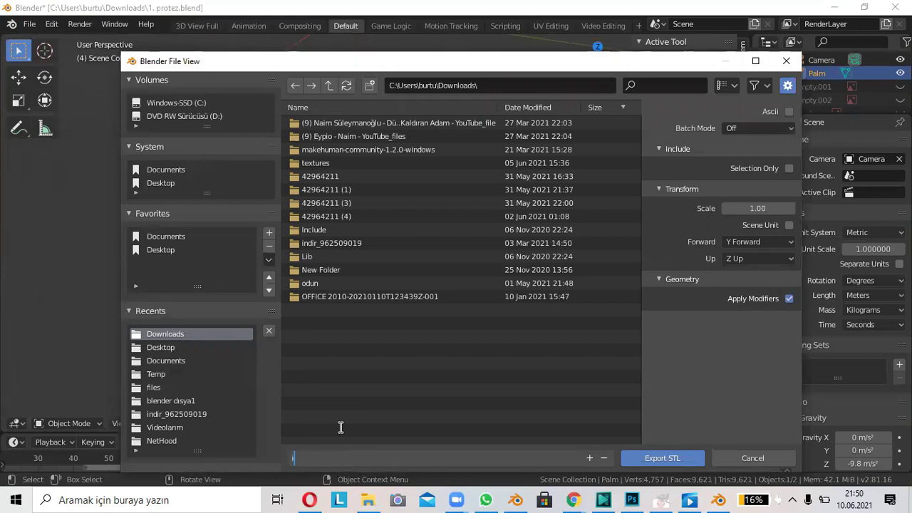
text(isaret pa)
click(350, 454)
text(ret paramak.stl)
Export the index finger STL and orbit around the finger.
click(654, 457)
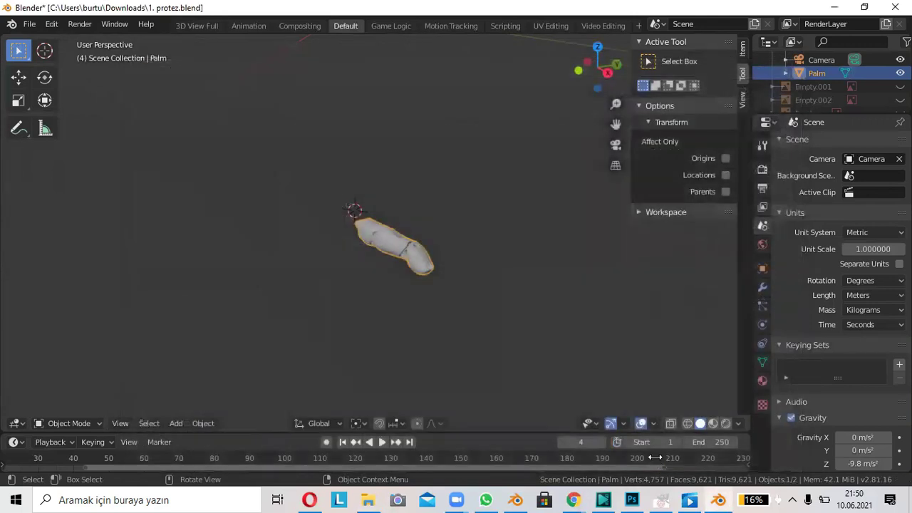
scroll(499, 235, up, 5)
scroll(515, 175, down, 5)
mouse_move(584, 67)
mouse_down()
mouse_move(591, 71)
mouse_move(549, 104)
mouse_up()
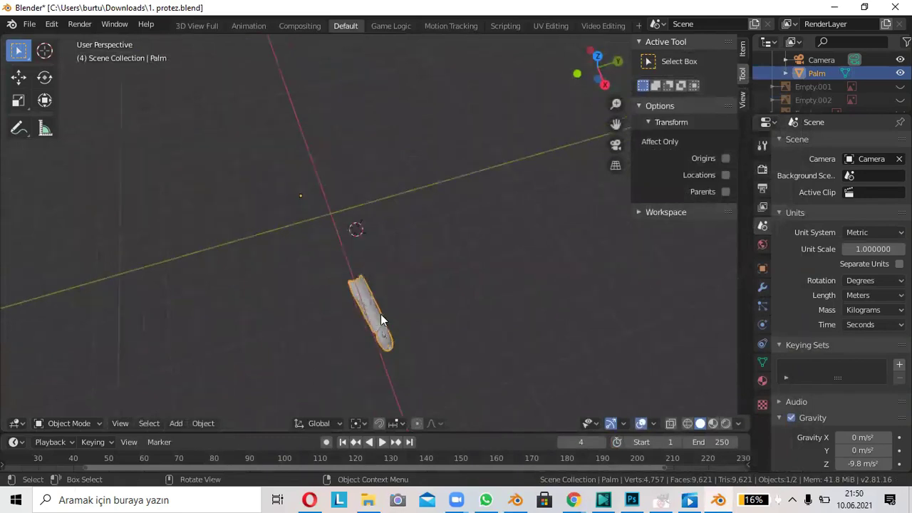
Unhide the full hand in Edit Mode and delete the palm, thumb, forearm and other fingers' faces.
key(Tab)
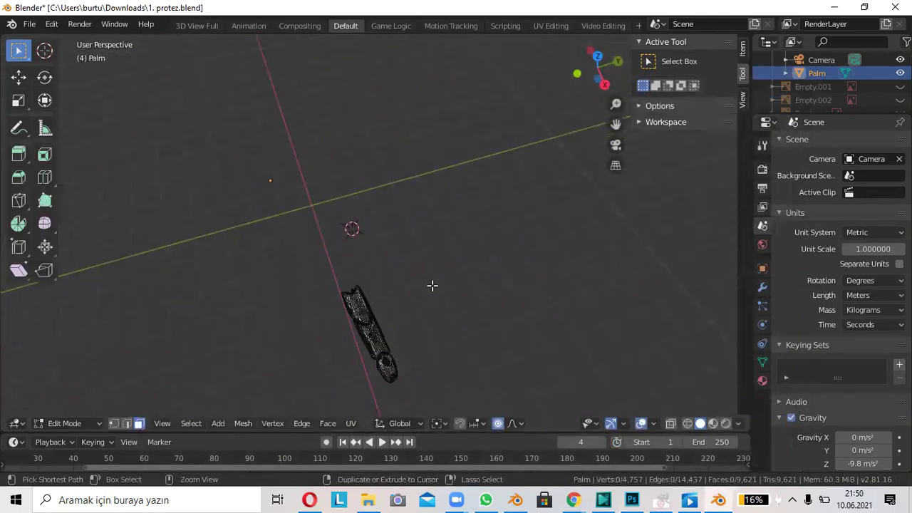
key(alt+h)
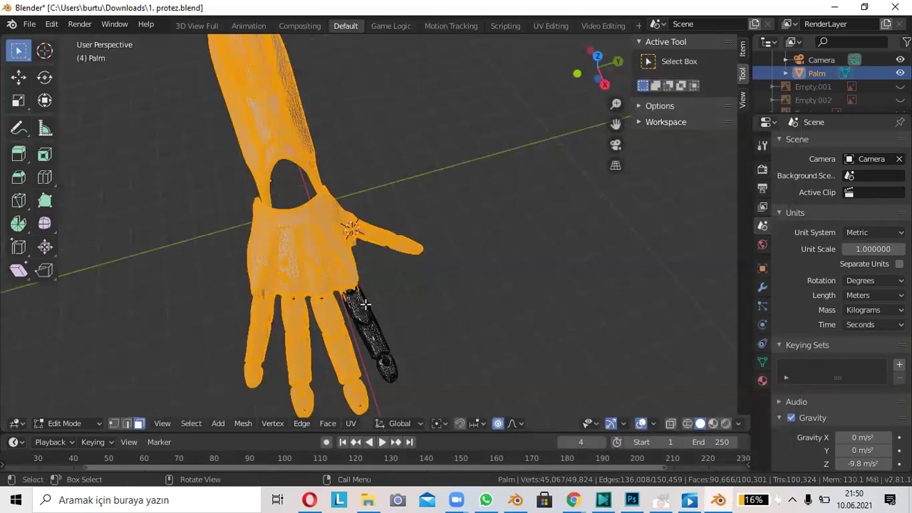
key(alt+a)
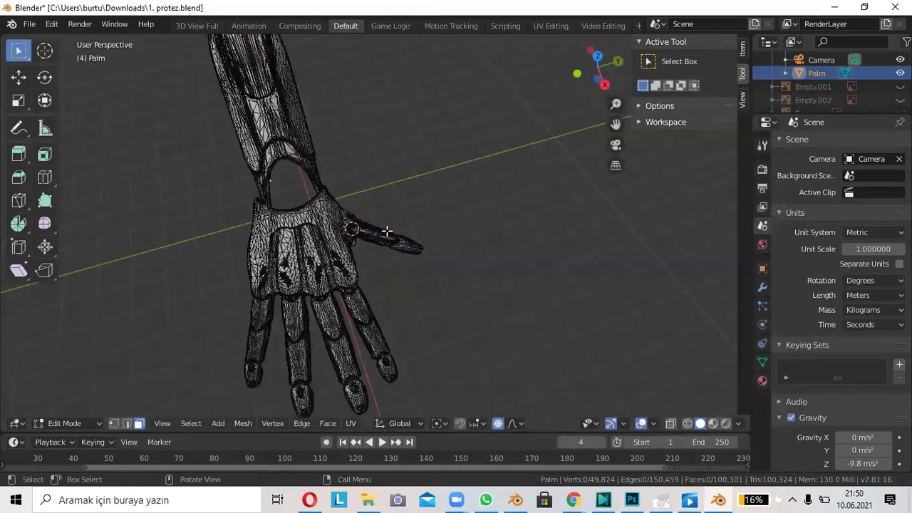
key(l)
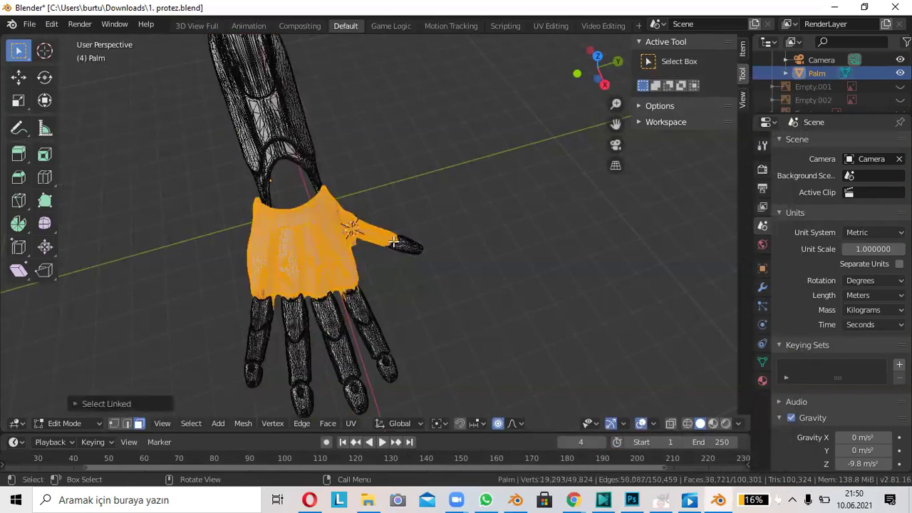
key(l)
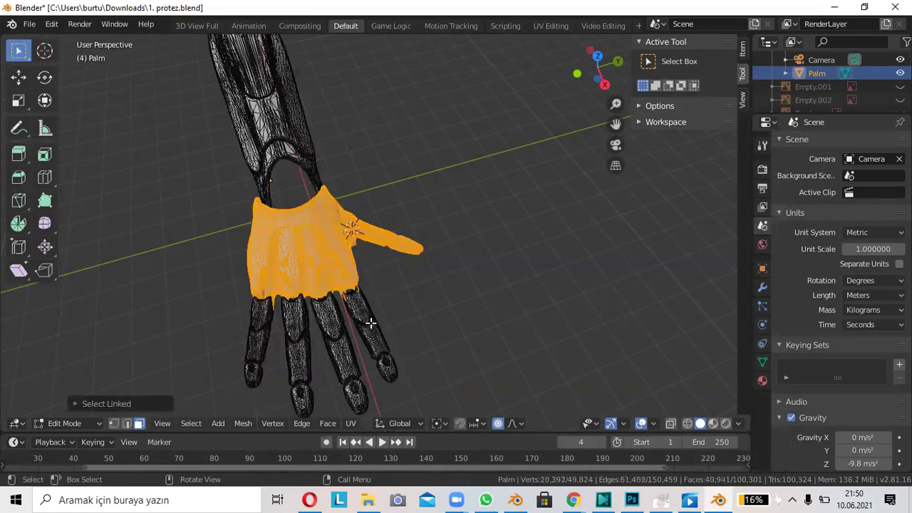
key(l)
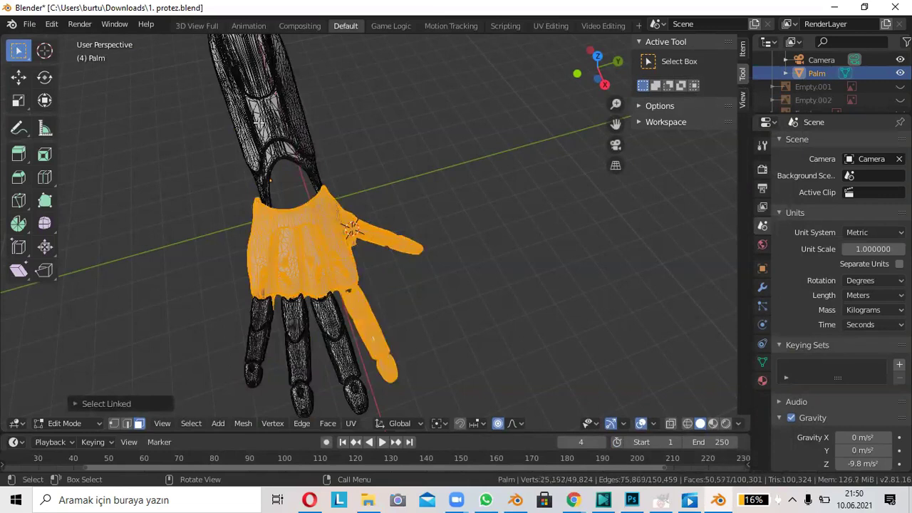
key(l)
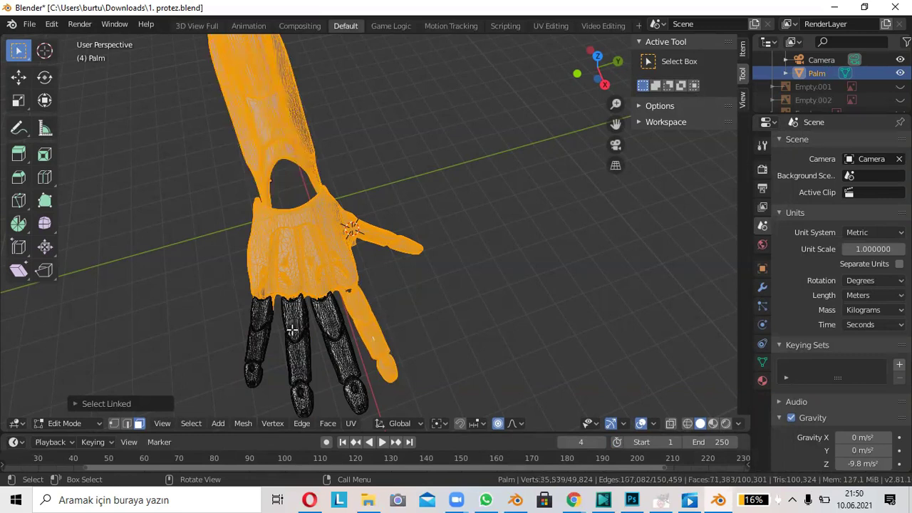
key(l)
key(l)
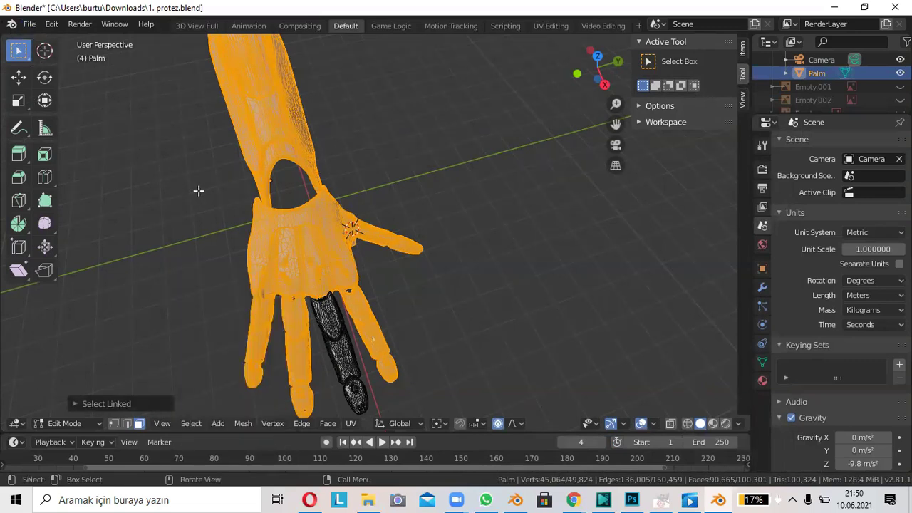
key(x)
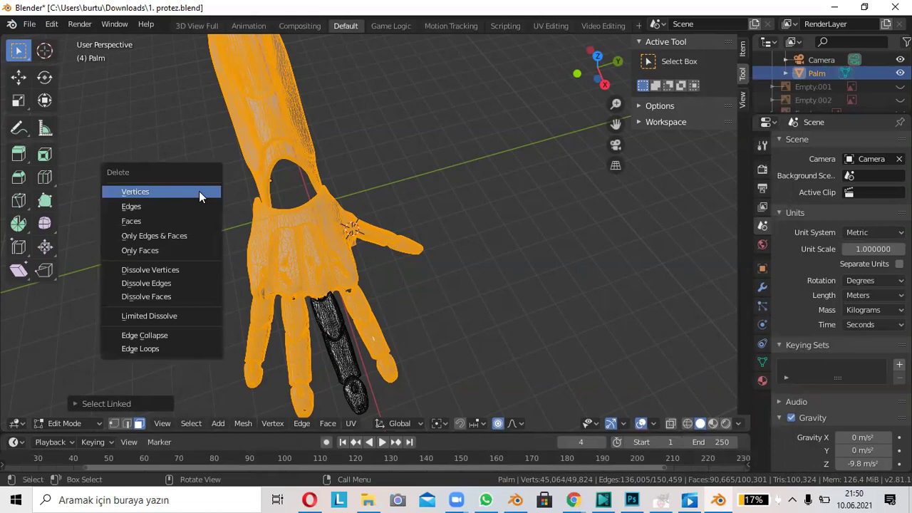
click(161, 221)
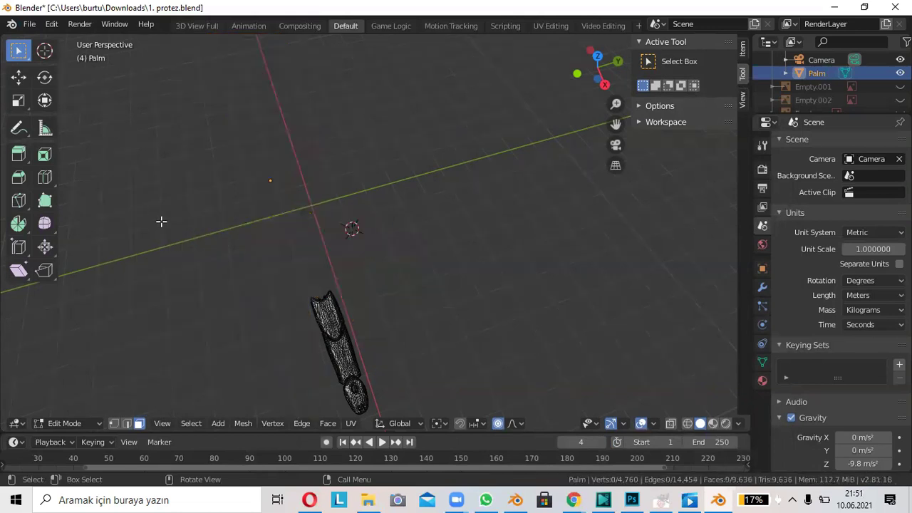
Return to Object Mode, export the middle finger as 'orta parmak' STL, then re-enter Edit Mode.
click(30, 25)
click(49, 424)
click(64, 402)
click(30, 24)
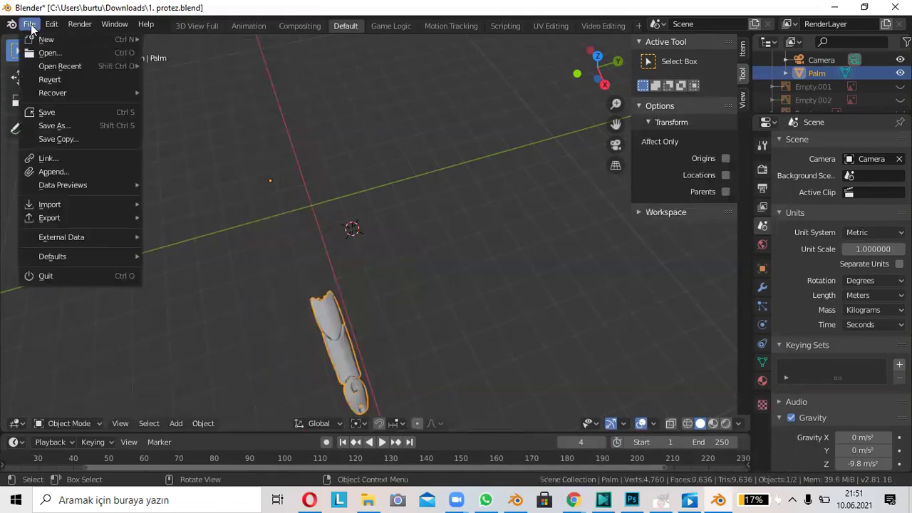
mouse_move(49, 218)
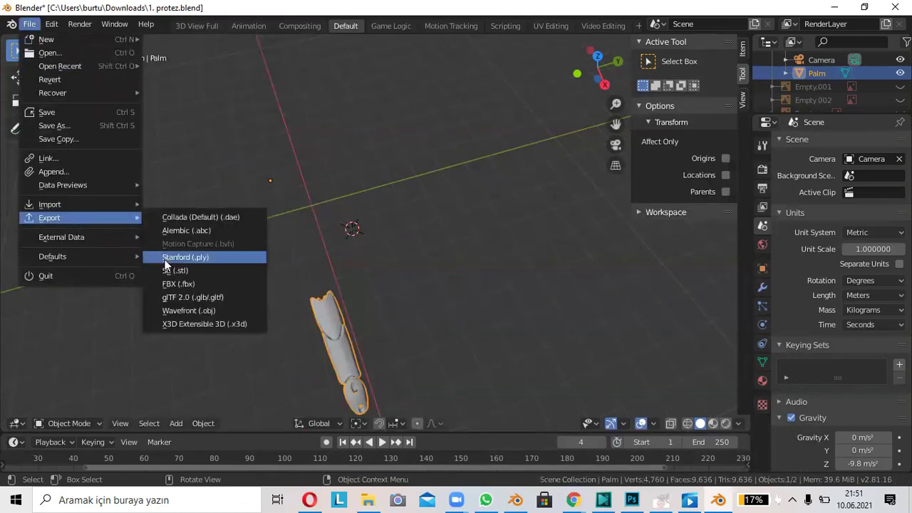
click(169, 270)
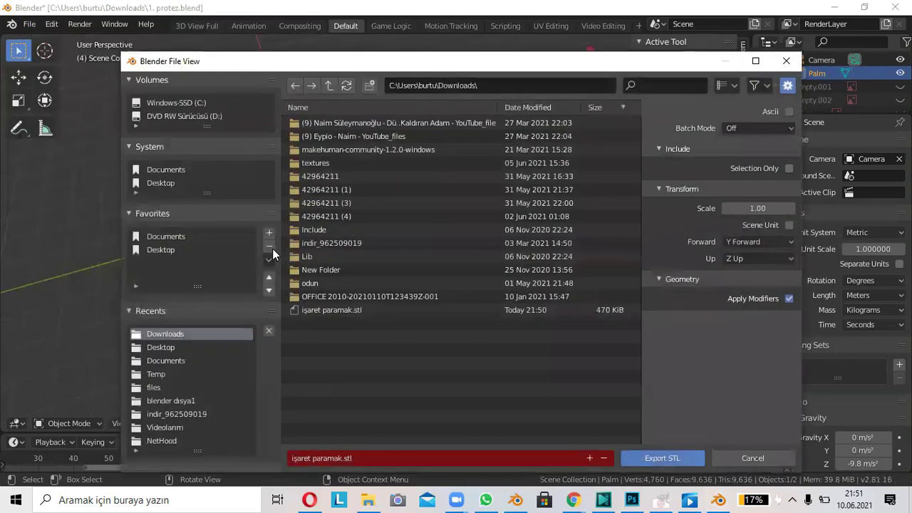
click(349, 460)
key(BackSpace)
text(orta parmak)
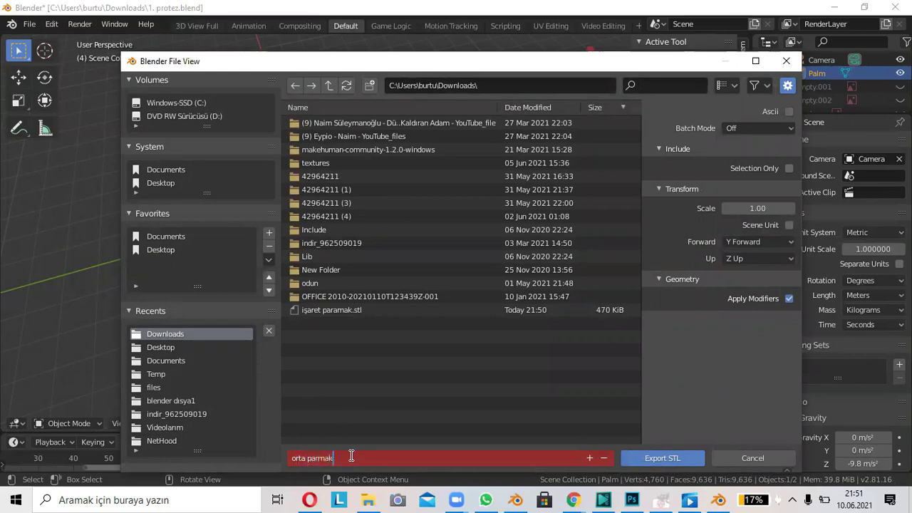
click(670, 459)
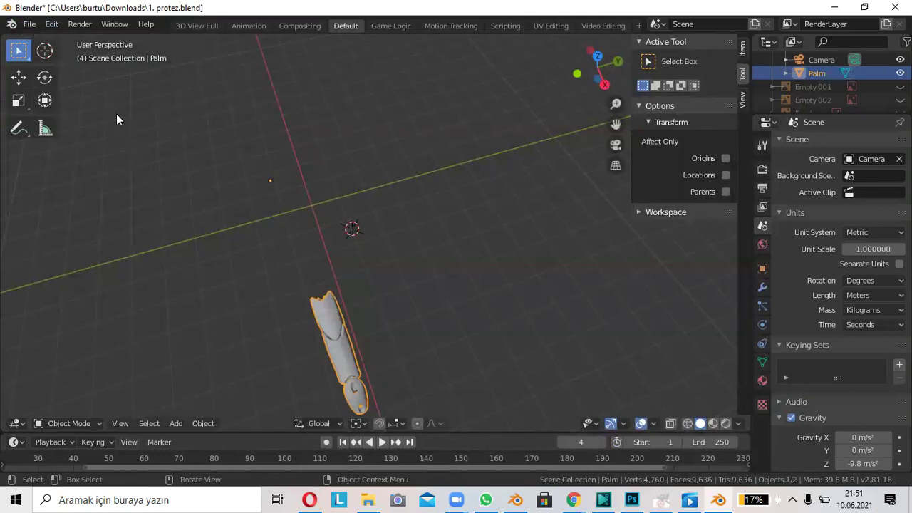
key(Tab)
Unhide the hand, delete the index finger, palm, thumb and forearm, and return to Object Mode.
key(alt+h)
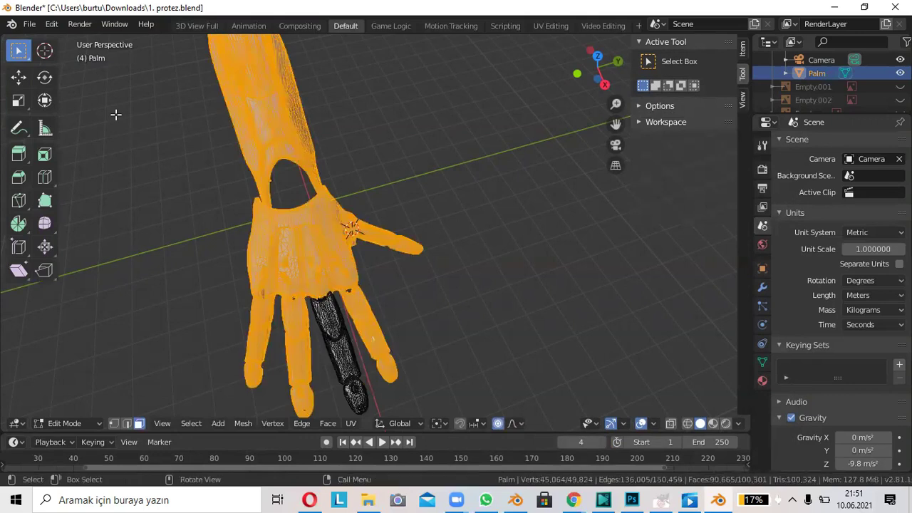
key(alt+a)
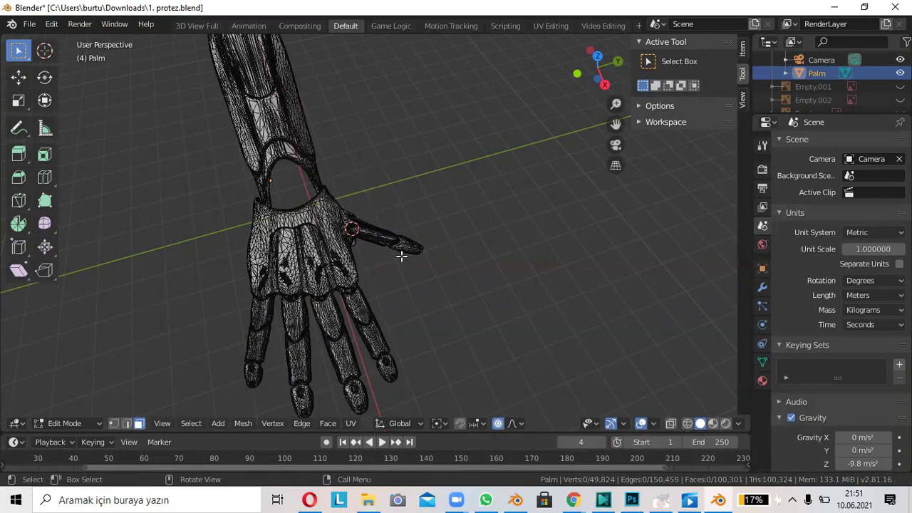
key(l)
key(l)
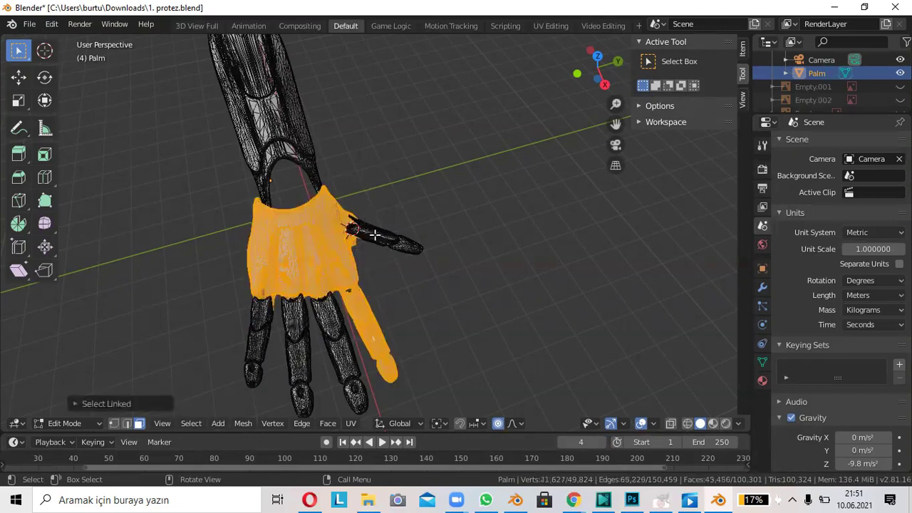
key(l)
key(l)
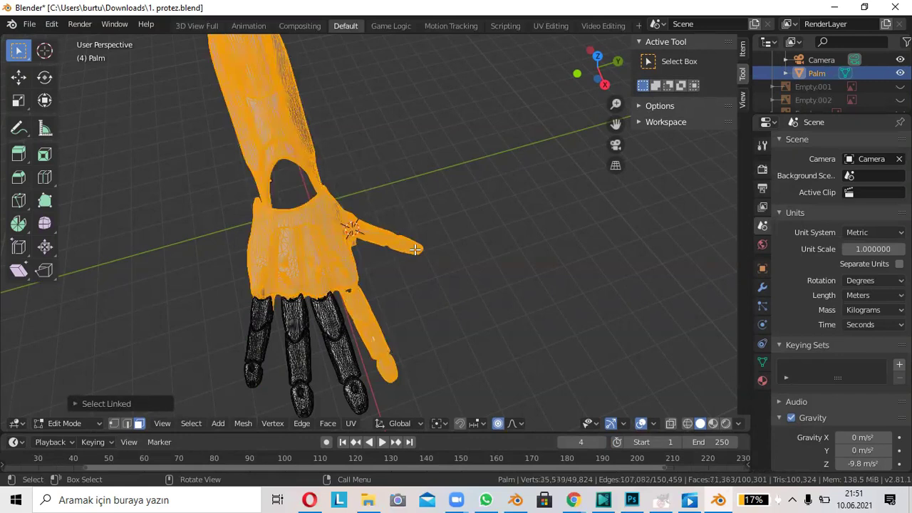
key(l)
key(l)
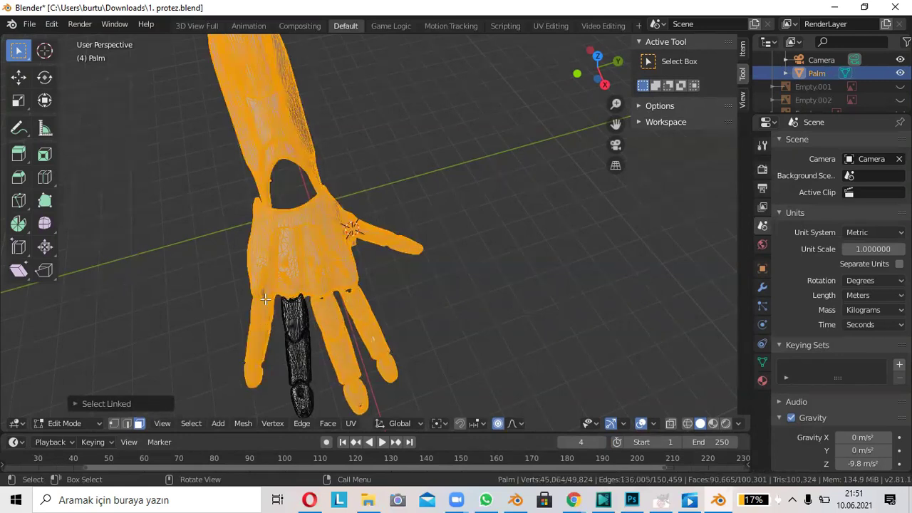
key(x)
click(239, 302)
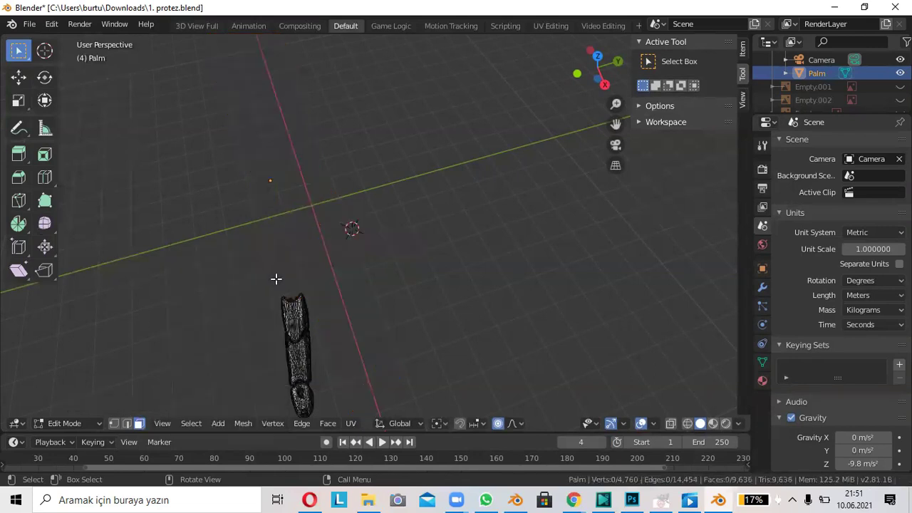
click(72, 424)
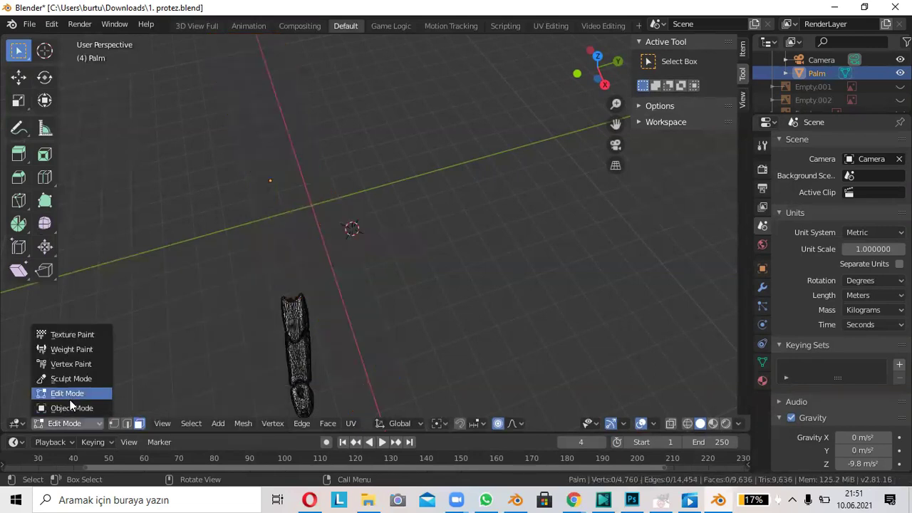
click(69, 407)
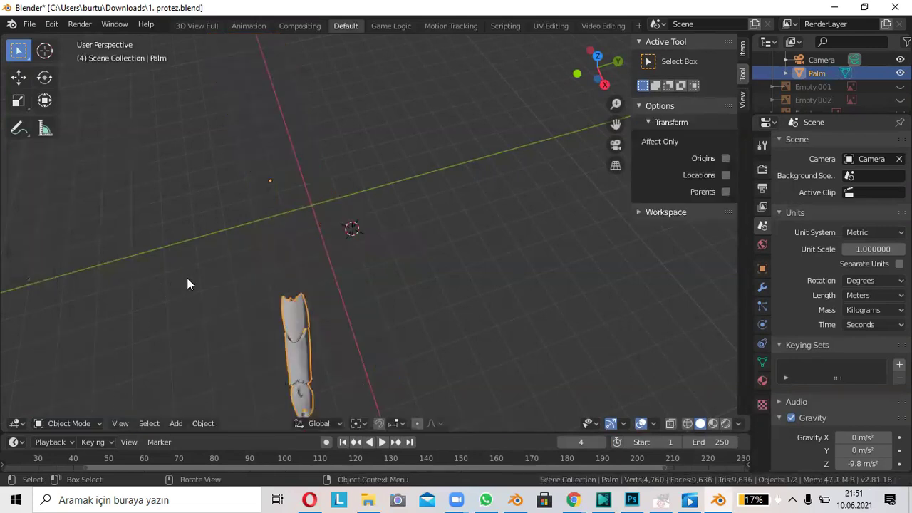
Export the ring finger as the STL 'yüzük parmak' to Downloads.
click(30, 26)
mouse_move(49, 217)
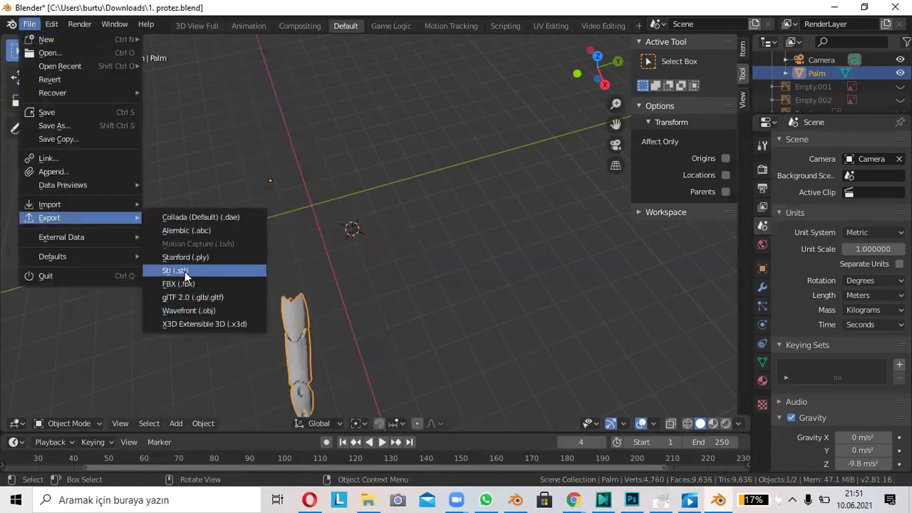
click(185, 271)
click(310, 456)
key(BackSpace)
text(yüzük parmak)
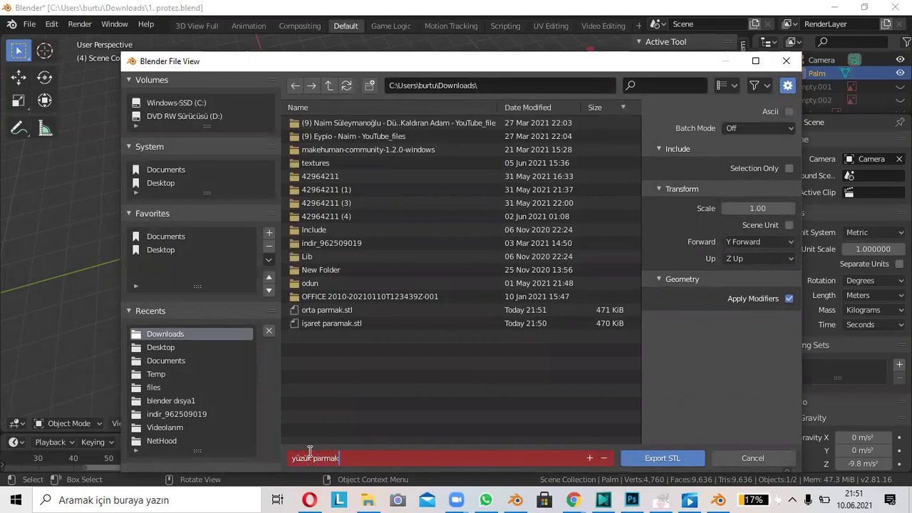
click(651, 463)
click(650, 461)
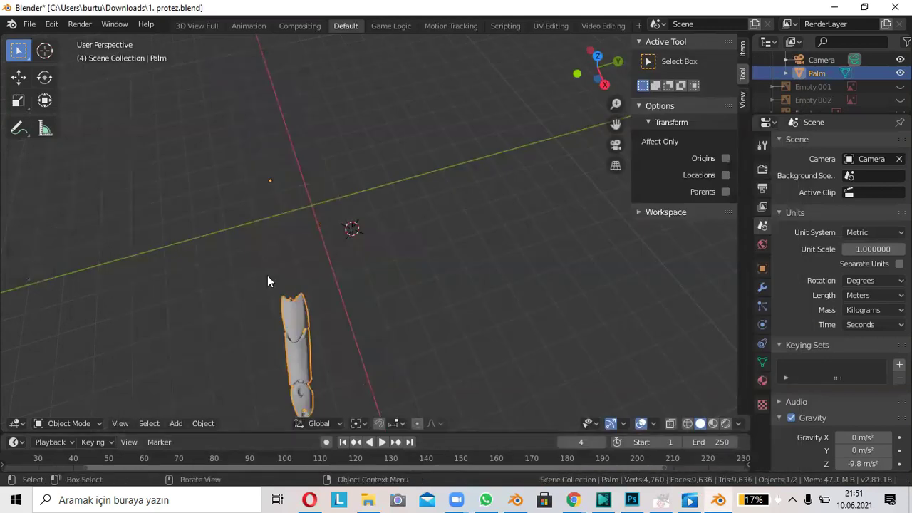
Unhide the hand, then delete the palm, middle and ring fingers and forearm, keeping the little finger.
key(Tab)
key(alt+h)
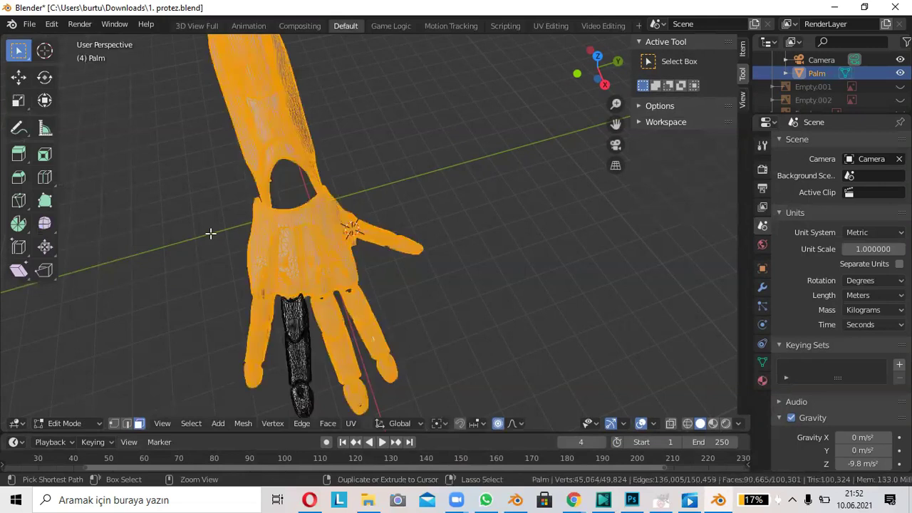
click(312, 263)
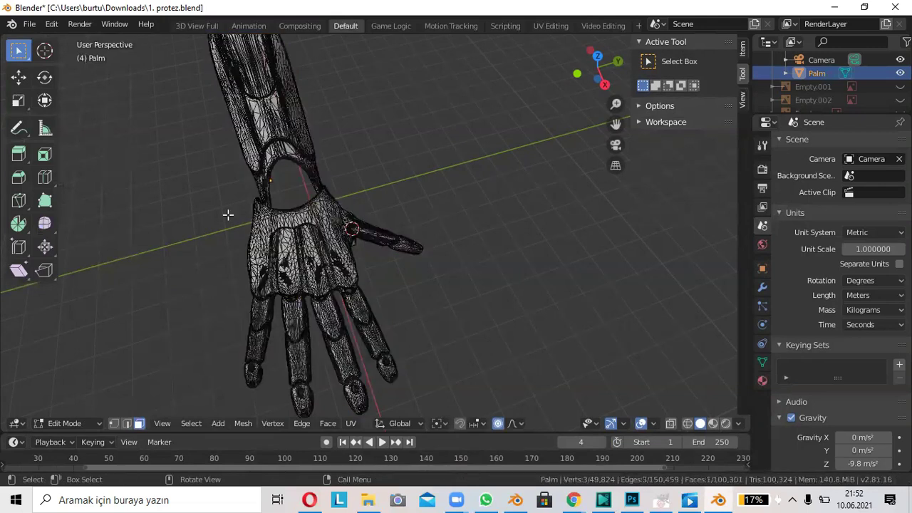
key(l)
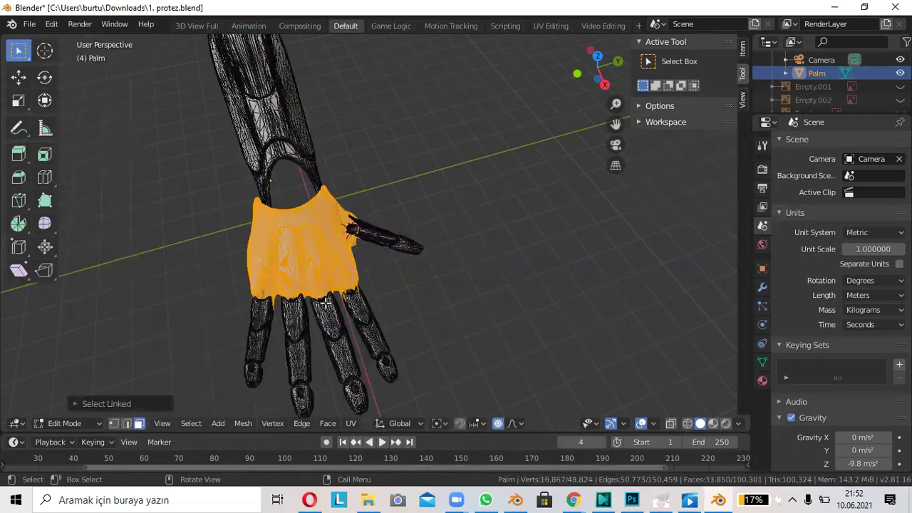
key(l)
key(l)
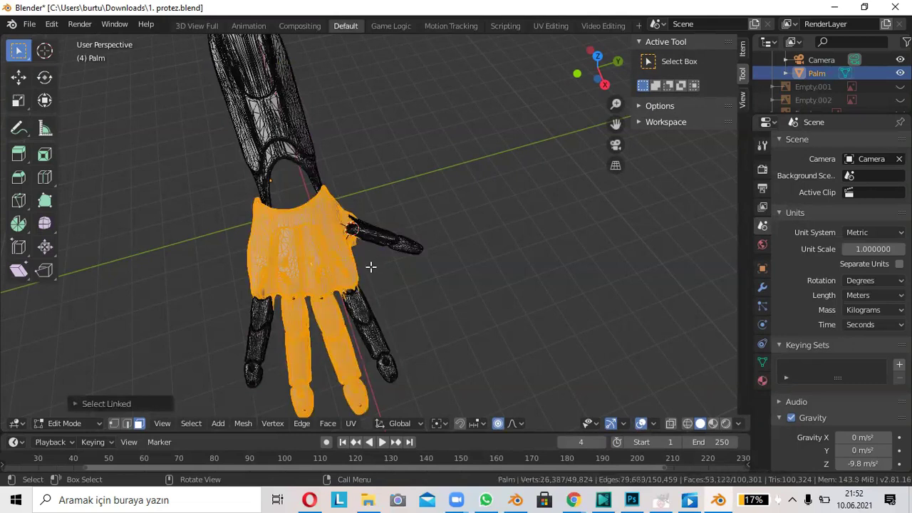
key(l)
key(l)
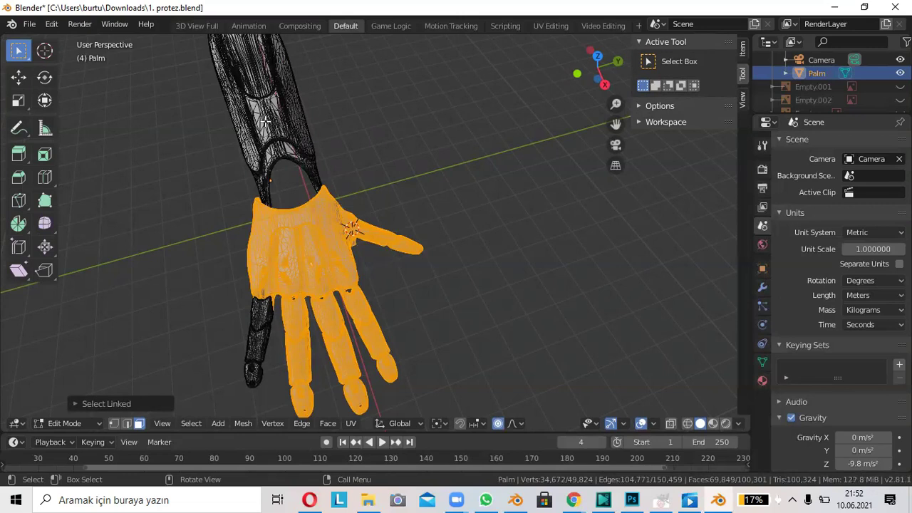
key(l)
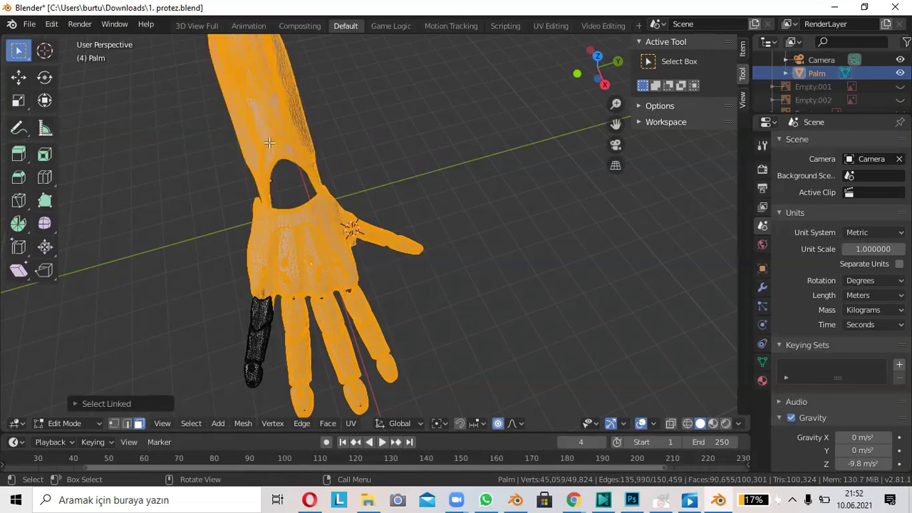
key(x)
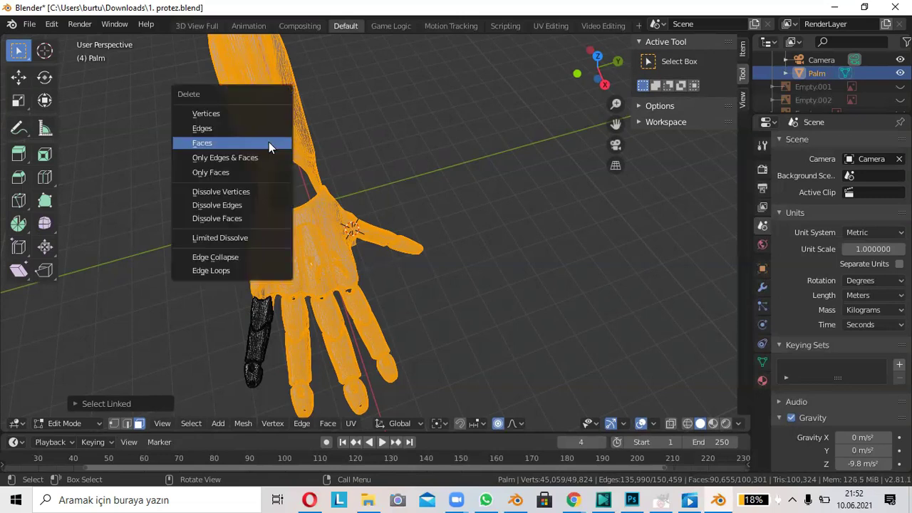
click(258, 141)
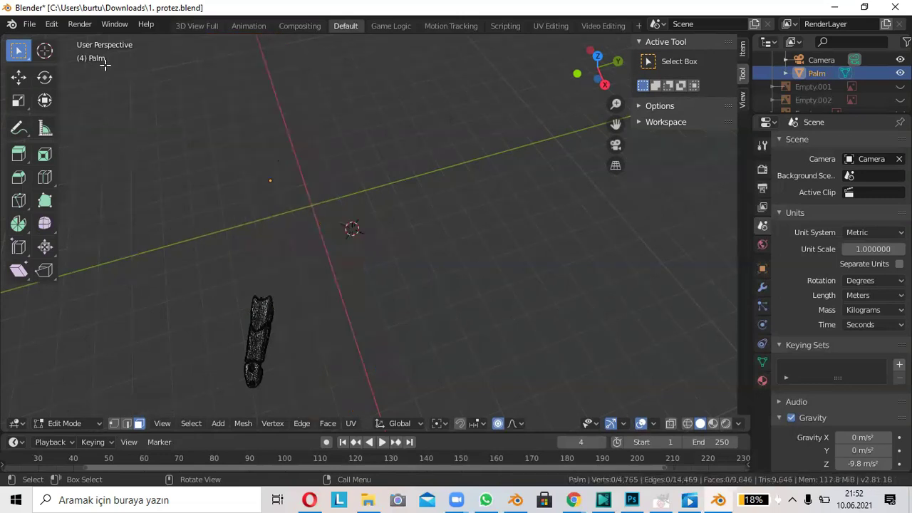
Cancel the accidental quit prompt and return to Object Mode.
click(30, 24)
key(ctrl+q)
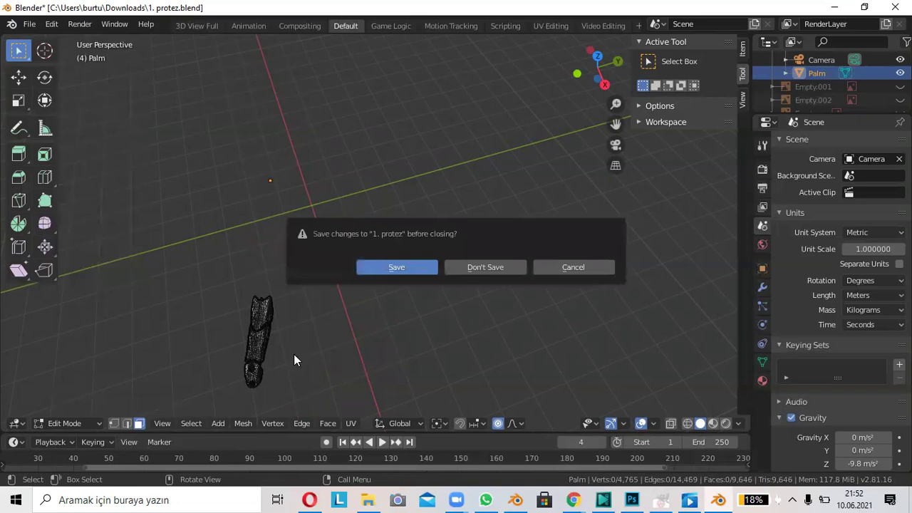
click(570, 268)
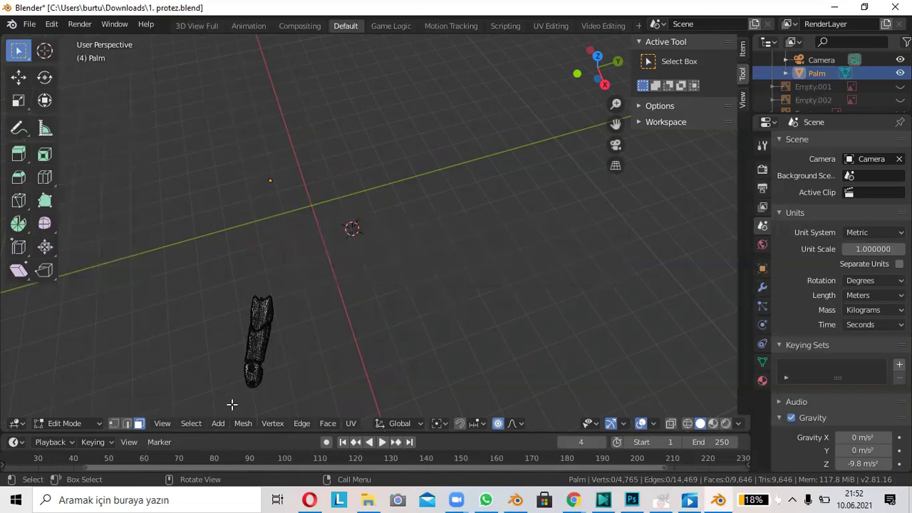
click(67, 423)
click(57, 408)
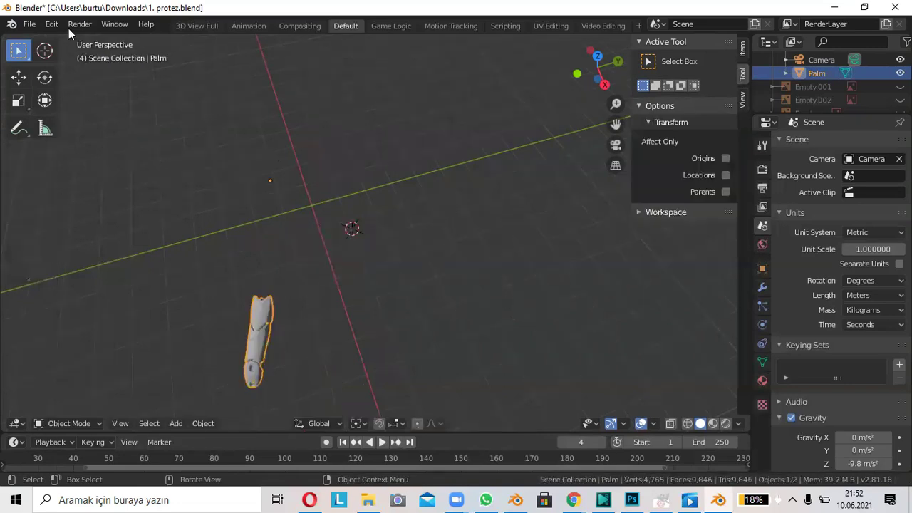
Start the STL export of the little finger and rename the file to 'selçe parmak.stl'.
click(29, 24)
mouse_move(50, 204)
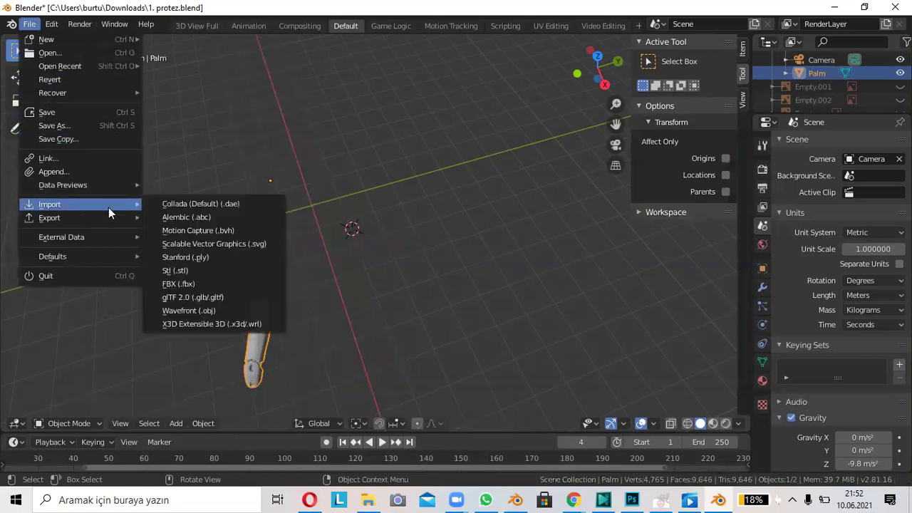
click(194, 269)
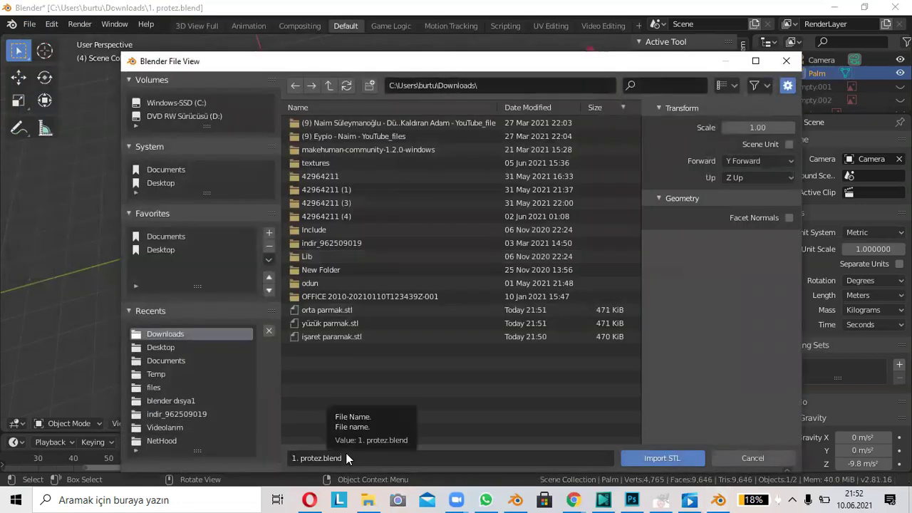
click(787, 61)
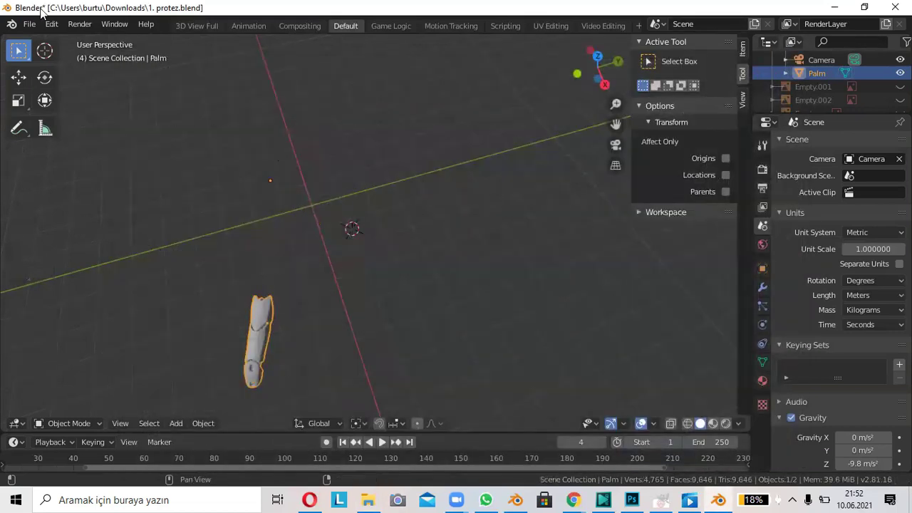
click(29, 24)
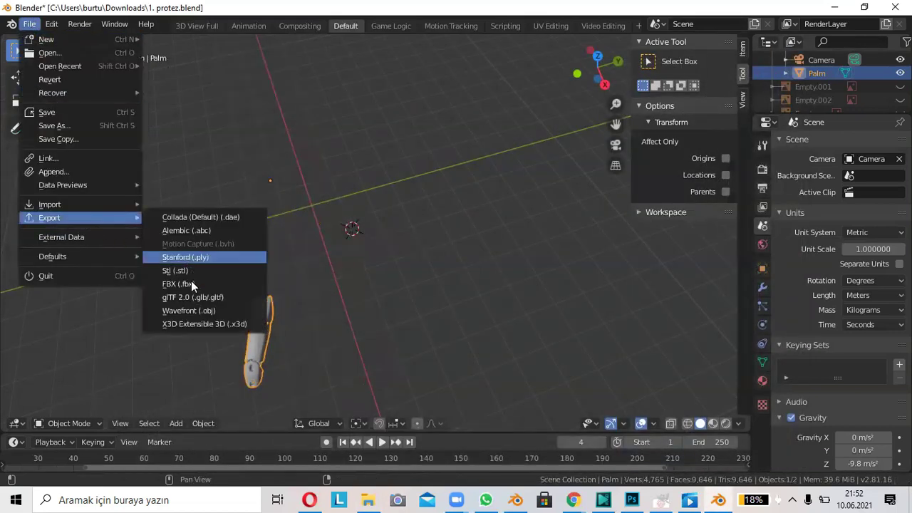
click(189, 269)
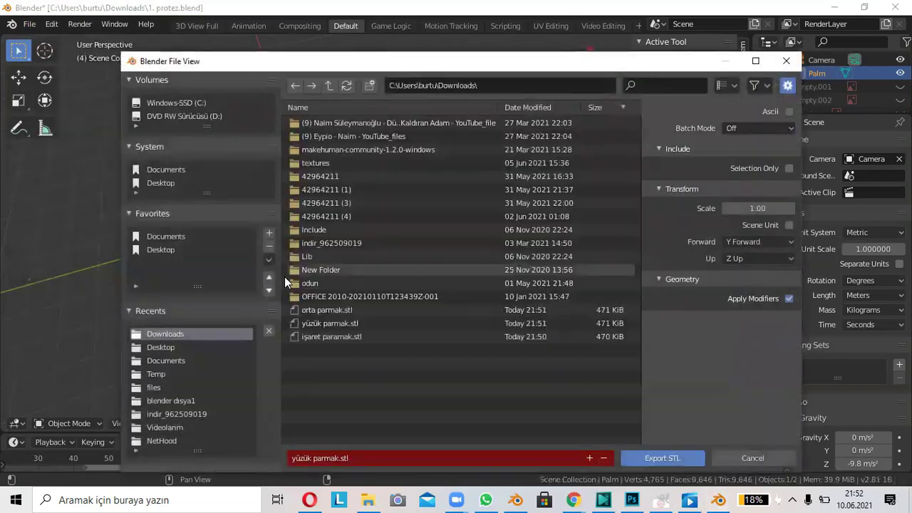
double_click(312, 458)
key(BackSpace)
key(BackSpace)
key(BackSpace)
key(BackSpace)
key(BackSpace)
key(BackSpace)
text(selçe)
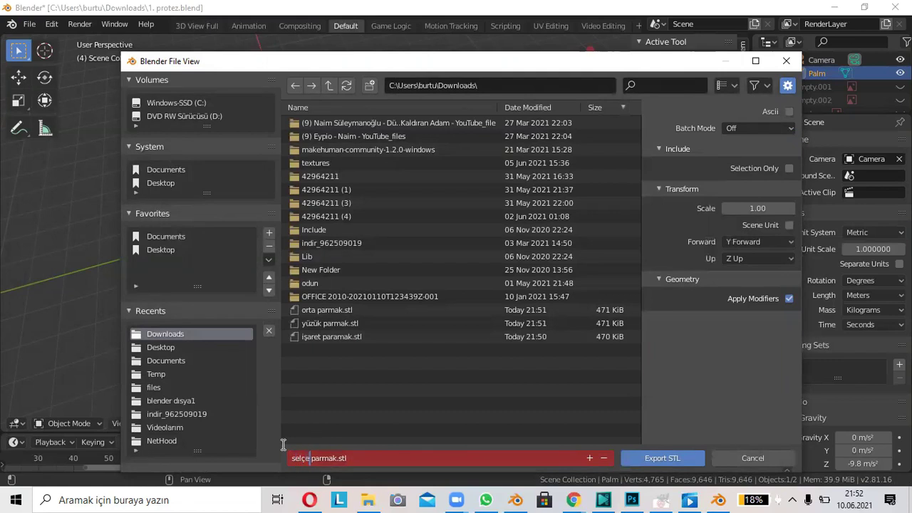
click(672, 459)
Export the little finger STL, then unhide and deselect the full hand mesh in Edit Mode.
click(674, 460)
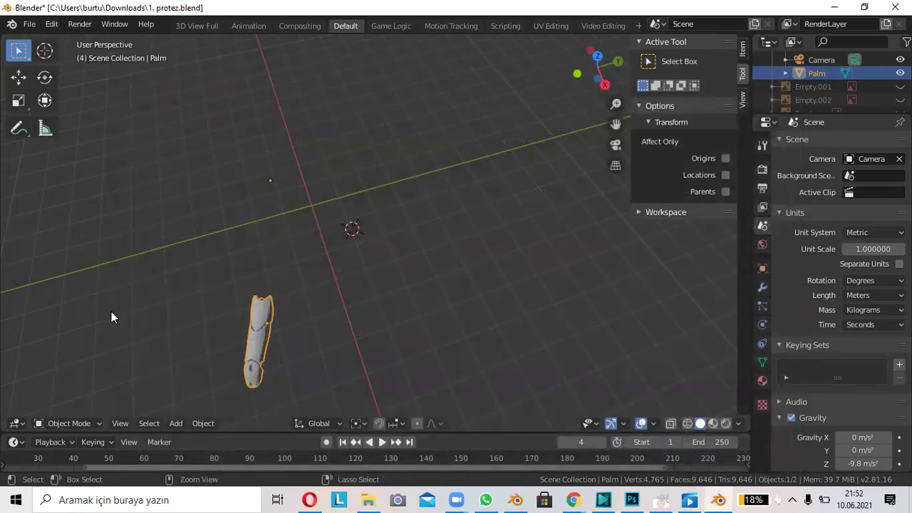
key(Tab)
key(alt+h)
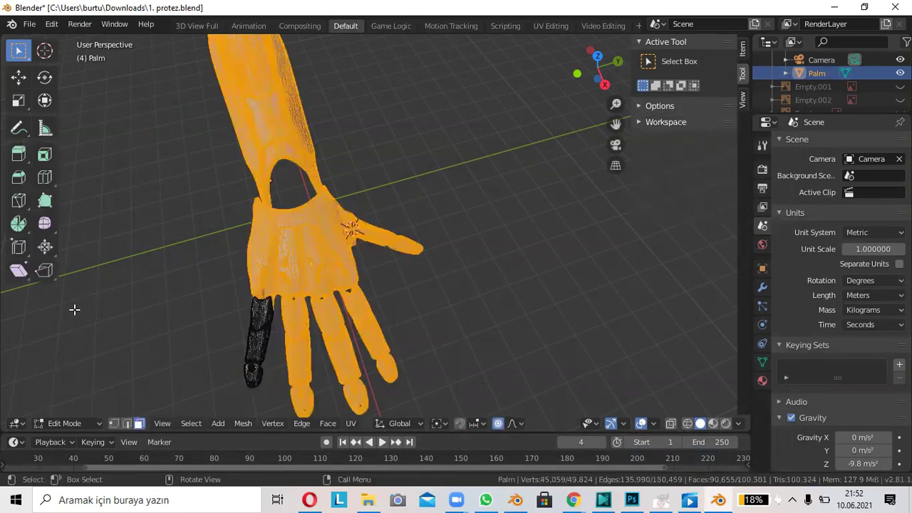
click(225, 314)
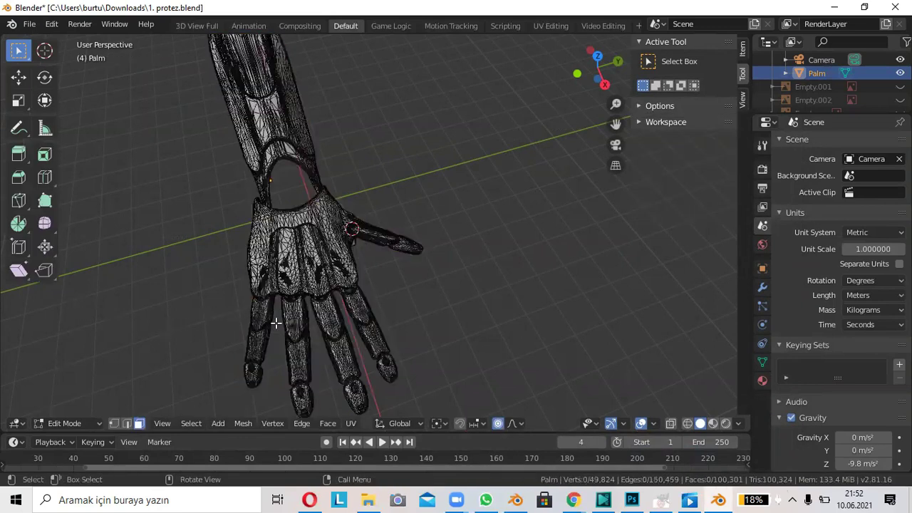
Delete the palm, forearm and four fingers, leaving only the thumb.
key(l)
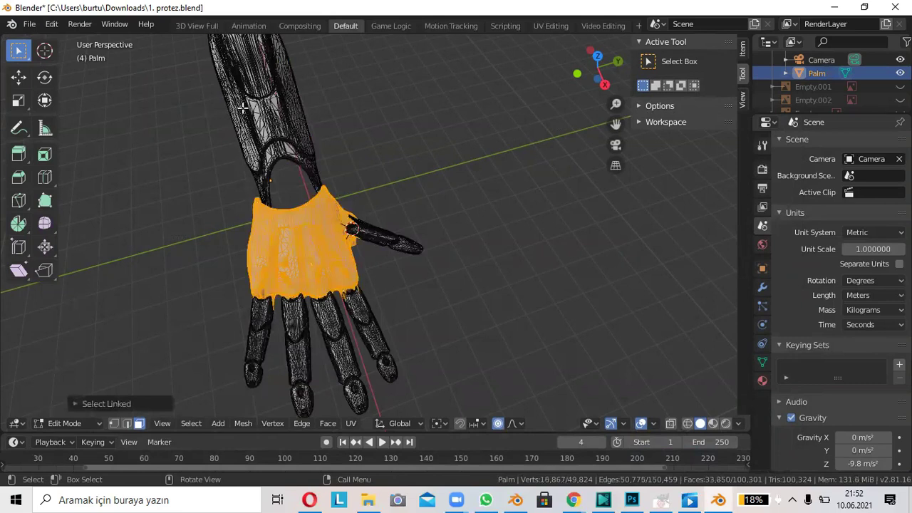
key(l)
key(l)
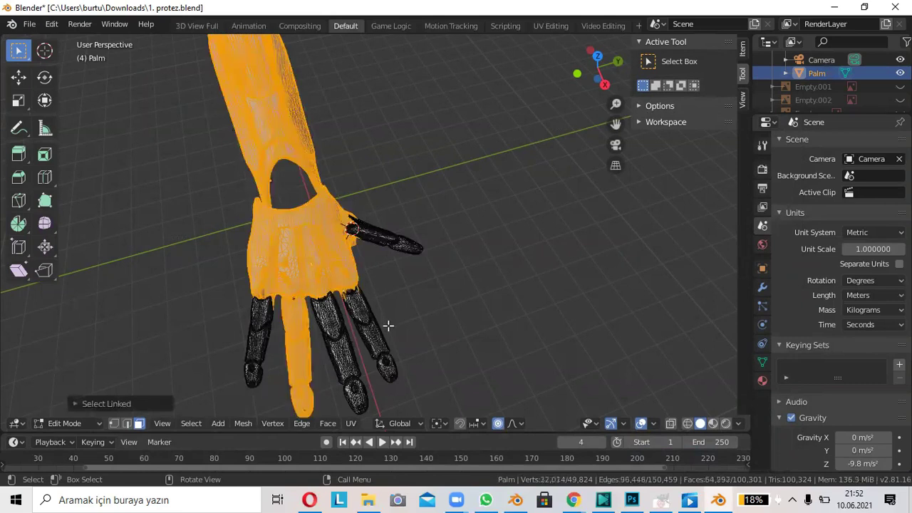
key(l)
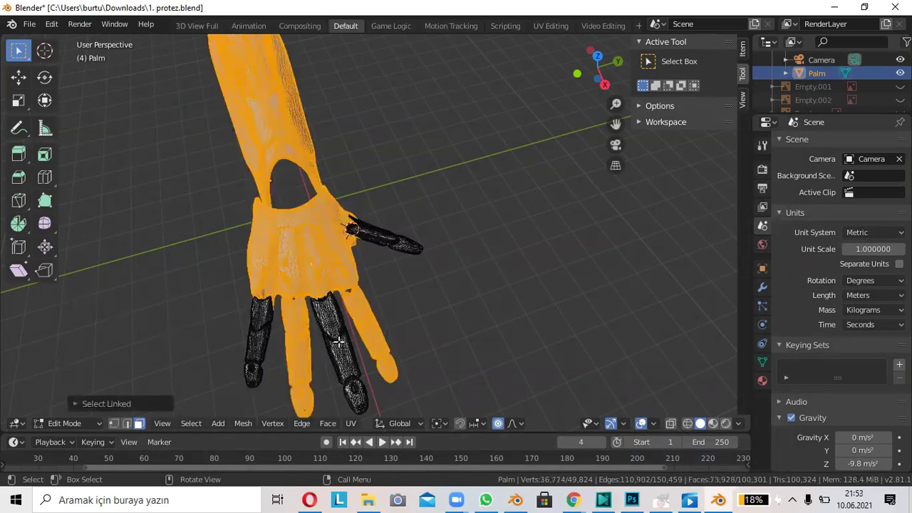
key(l)
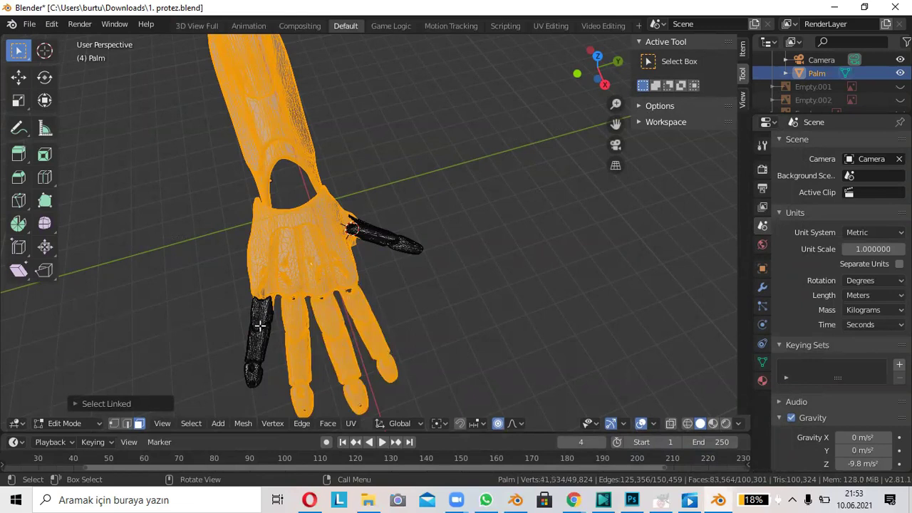
key(l)
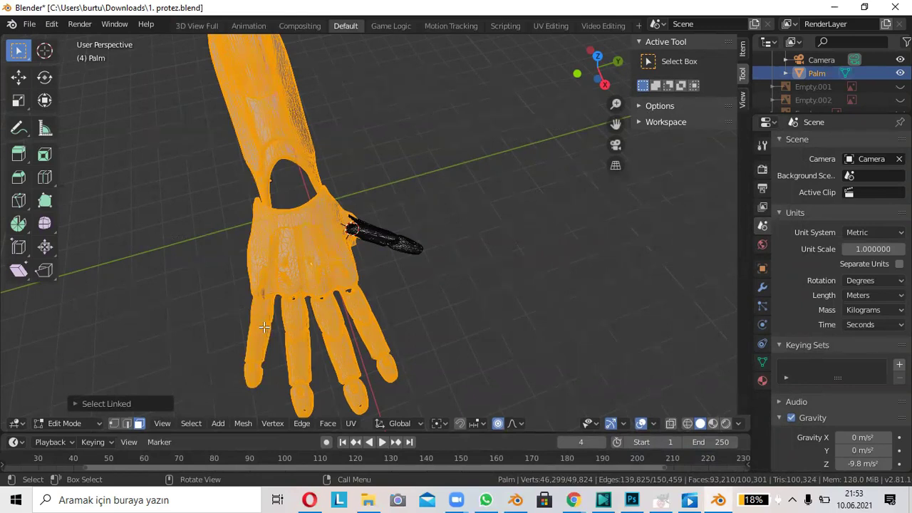
key(x)
click(256, 327)
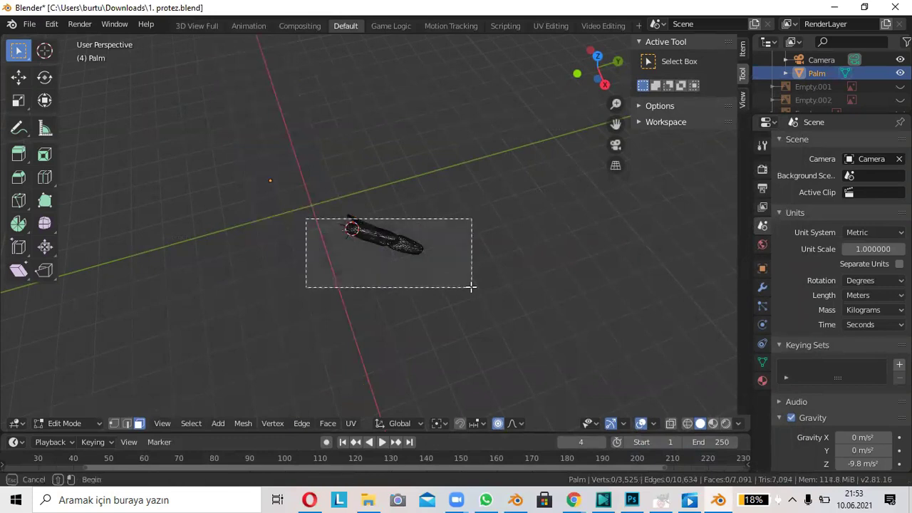
Box-select the remaining thumb faces and frame the view on them.
drag(306, 218, 471, 286)
scroll(368, 230, up, 3)
key(KP_Decimal)
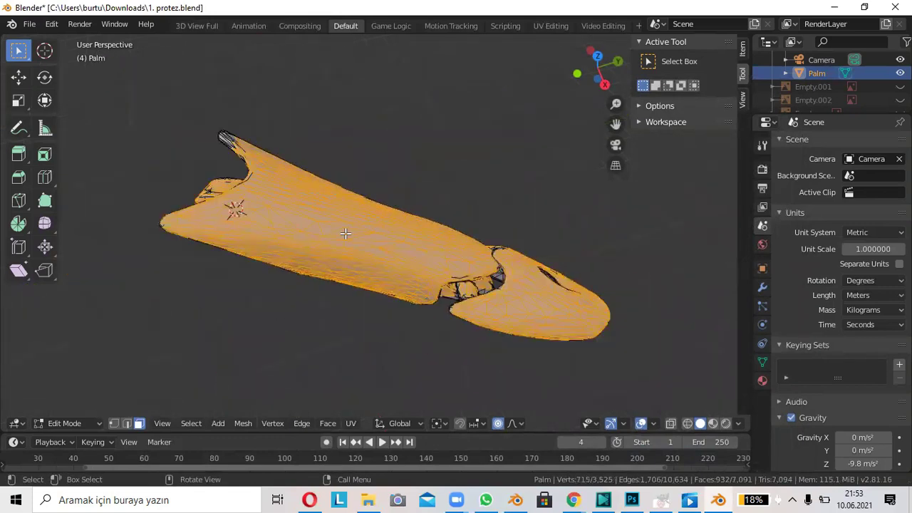
click(44, 425)
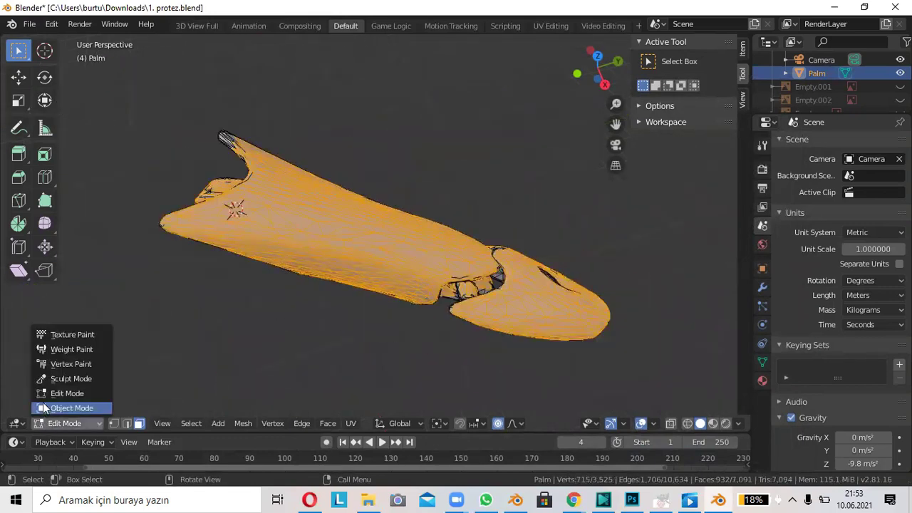
Back in Object Mode, export the thumb as 'baş parmak.stl' into Downloads.
click(71, 406)
scroll(304, 190, down, 5)
click(29, 25)
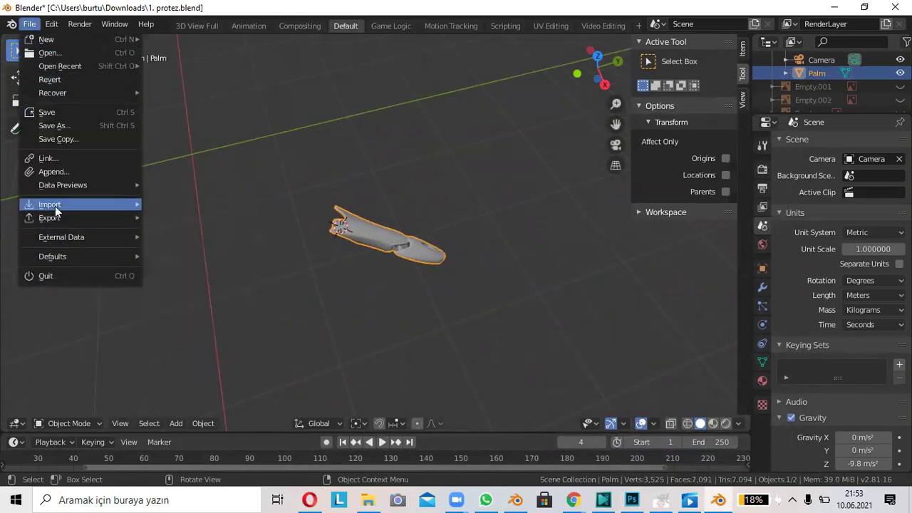
mouse_move(50, 217)
click(295, 270)
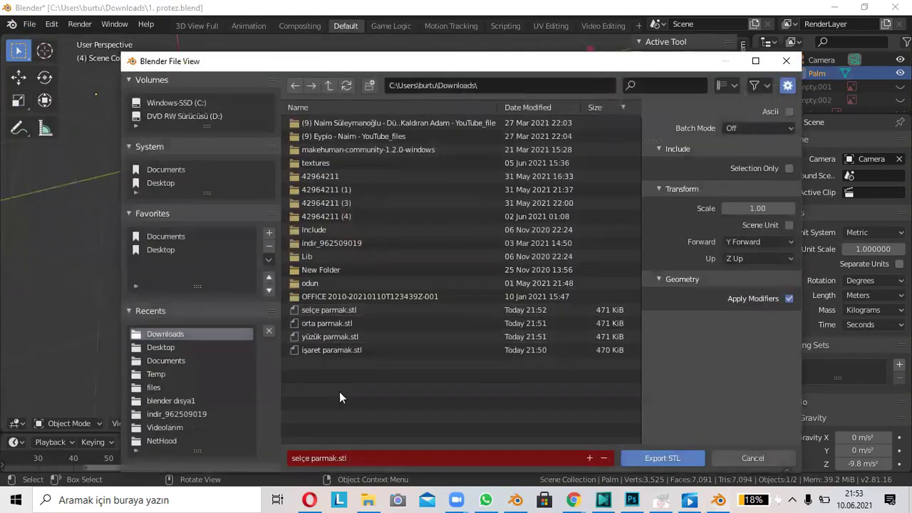
click(307, 456)
click(310, 457)
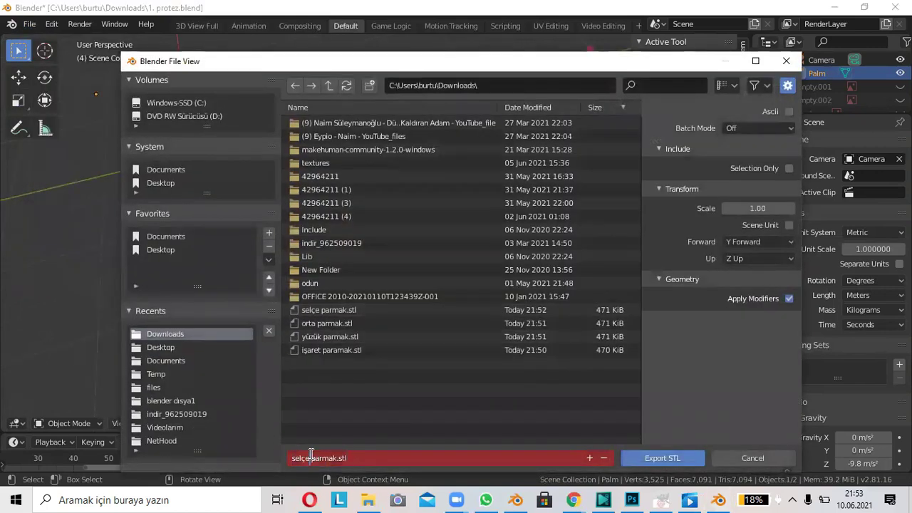
key(BackSpace)
key(BackSpace)
key(BackSpace)
key(BackSpace)
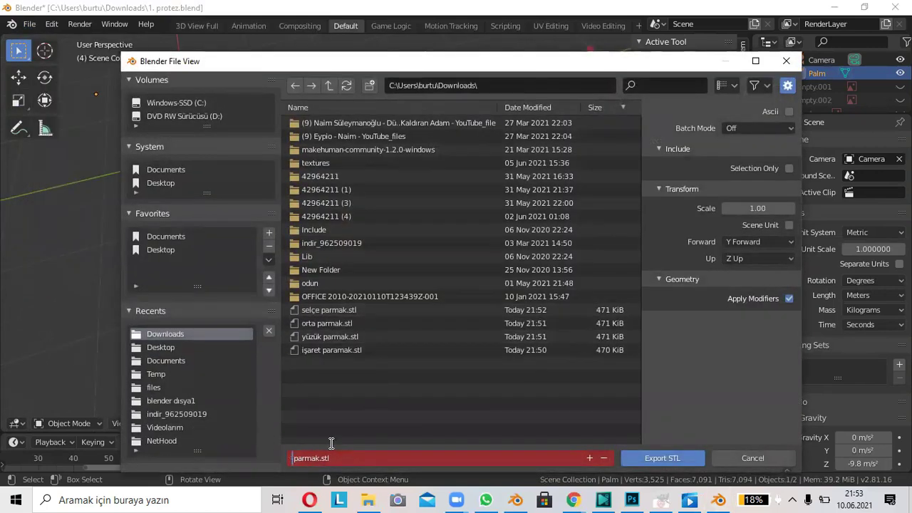
text(ba)
text(ş)
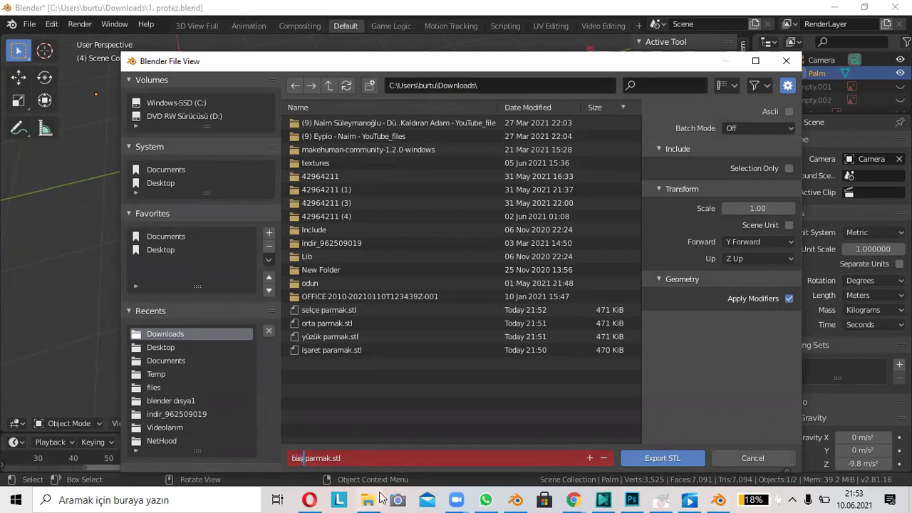
click(662, 458)
click(662, 458)
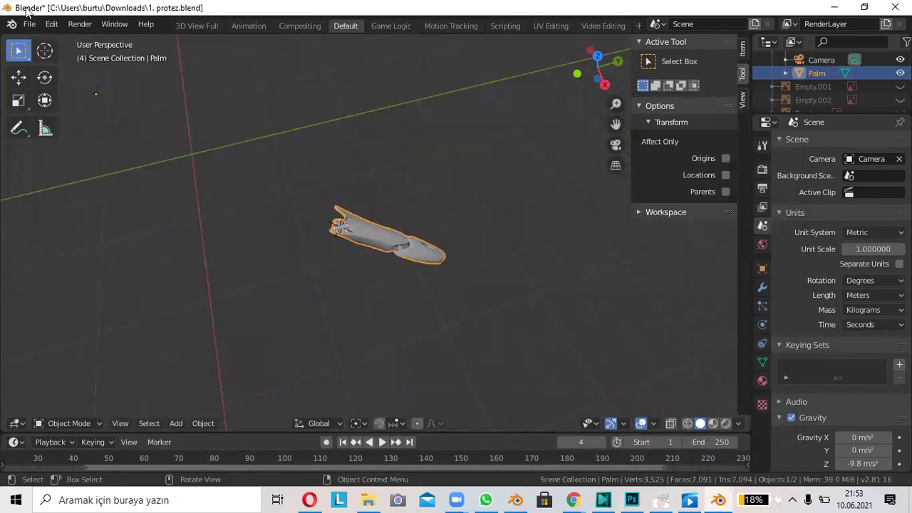
In Edit Mode, unhide all geometry and select the linked fingers and forearm.
key(Tab)
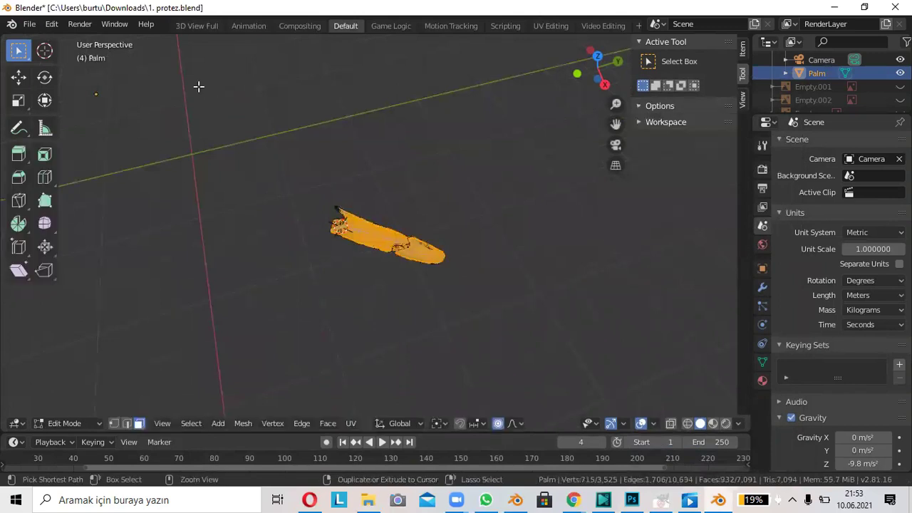
key(alt+h)
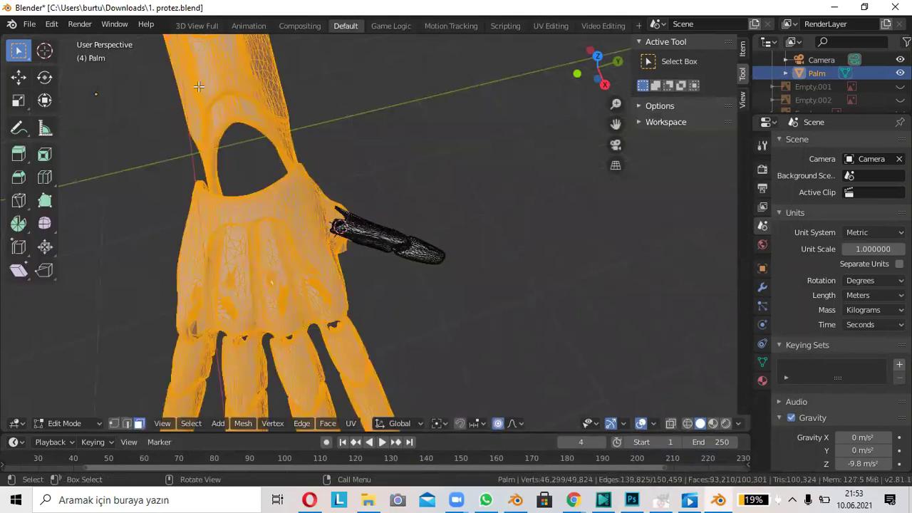
middle_drag(199, 87, 314, 156)
click(404, 245)
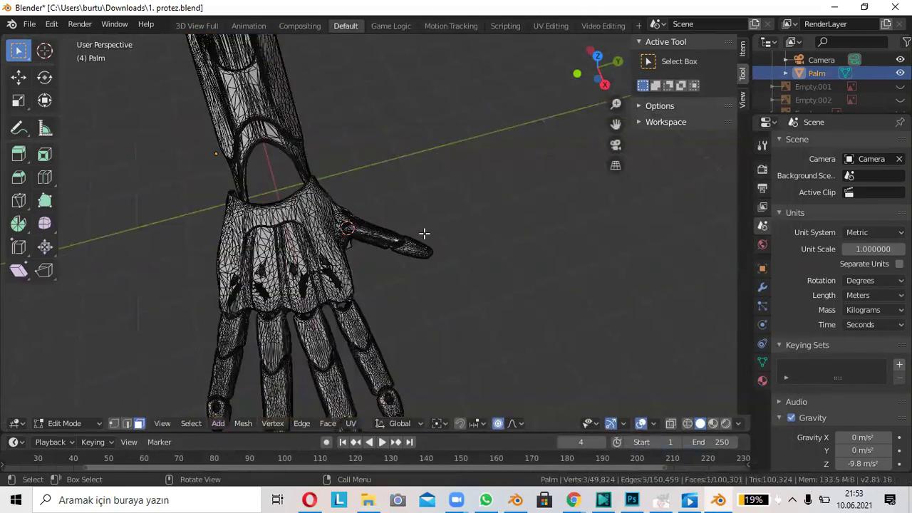
key(l)
key(l)
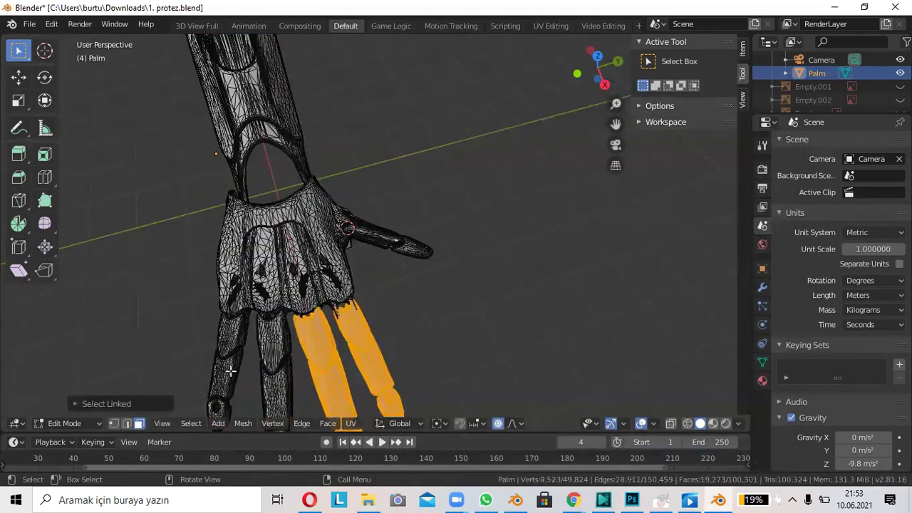
key(l)
key(l)
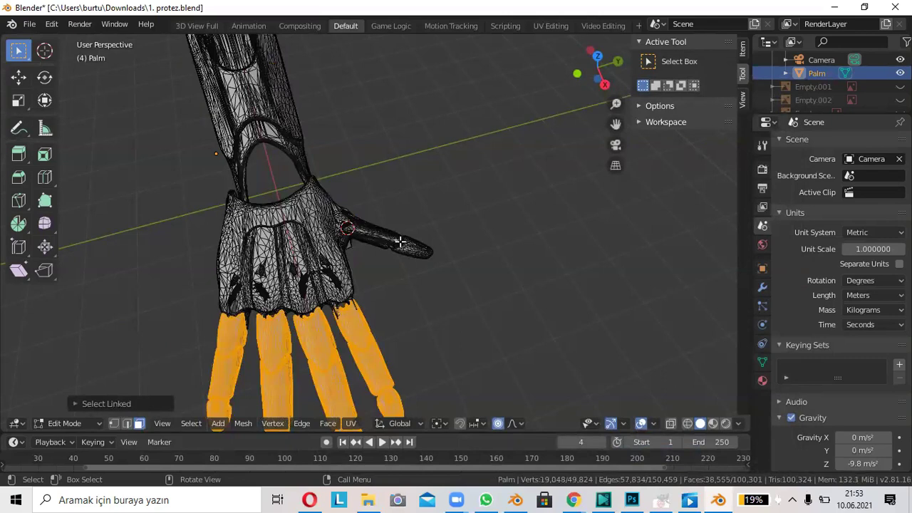
key(l)
key(l)
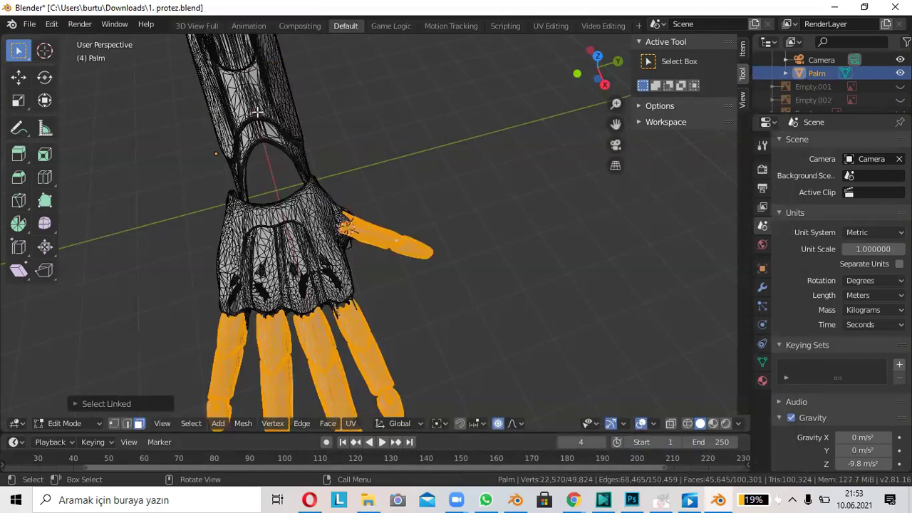
key(l)
Delete the selected finger and forearm vertices and return to Object Mode.
key(x)
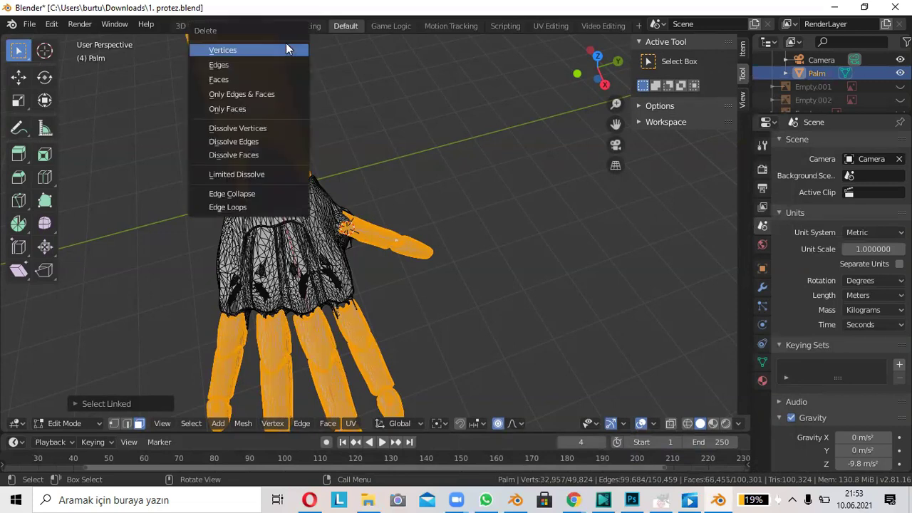
click(285, 48)
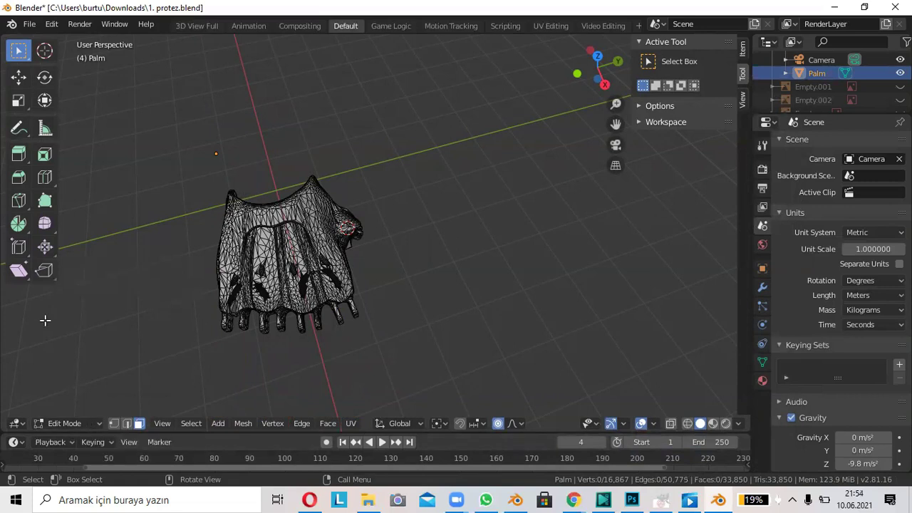
click(59, 423)
click(59, 406)
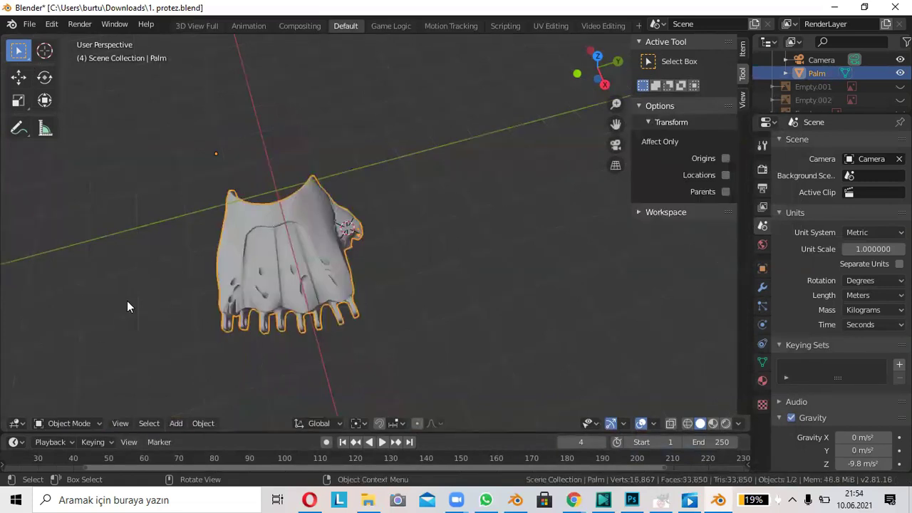
Export the palm section as an STL named 'el' into Downloads.
click(28, 24)
mouse_move(49, 217)
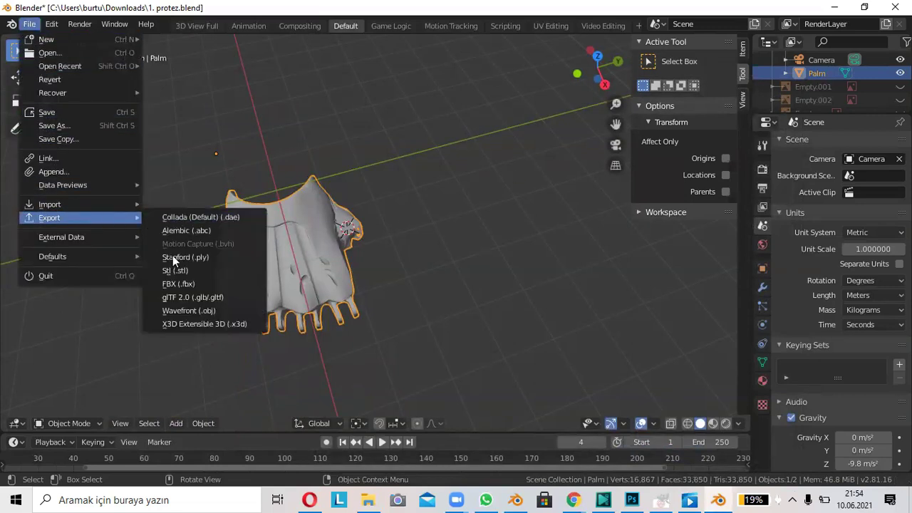
click(221, 266)
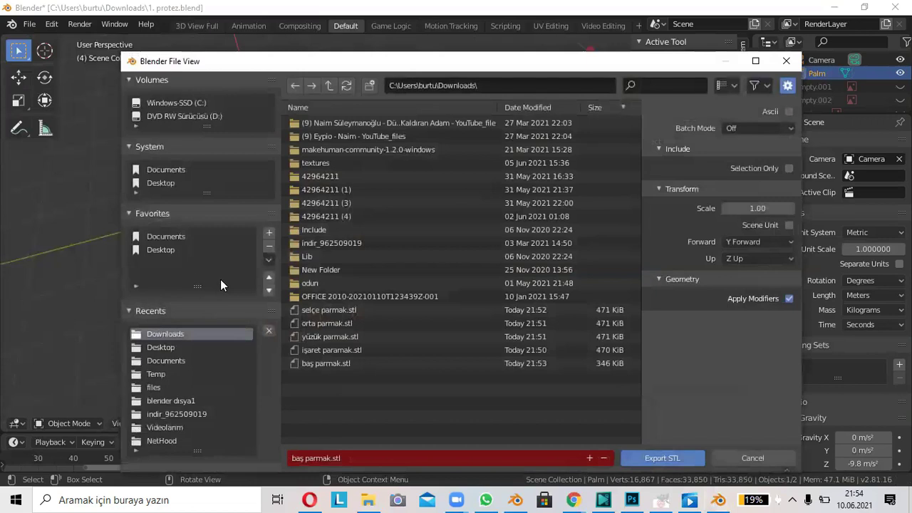
click(315, 459)
click(309, 459)
key(ctrl+a)
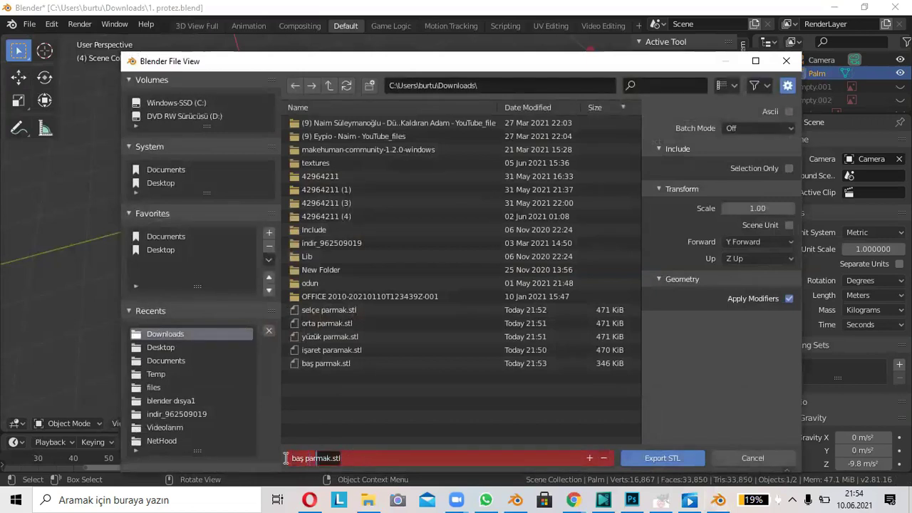
key(BackSpace)
text(el)
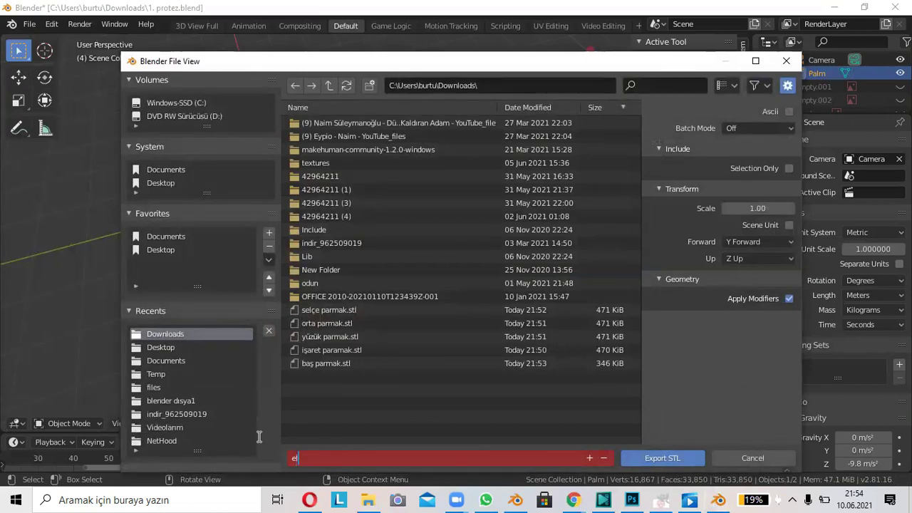
key(Return)
click(666, 456)
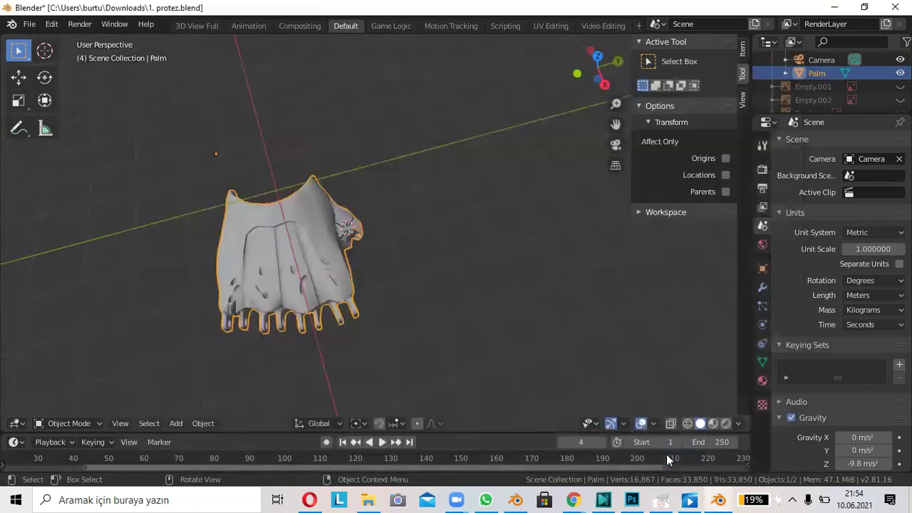
Unhide the Palm mesh geometry and select the linked palm, fingers and thumb parts.
key(Tab)
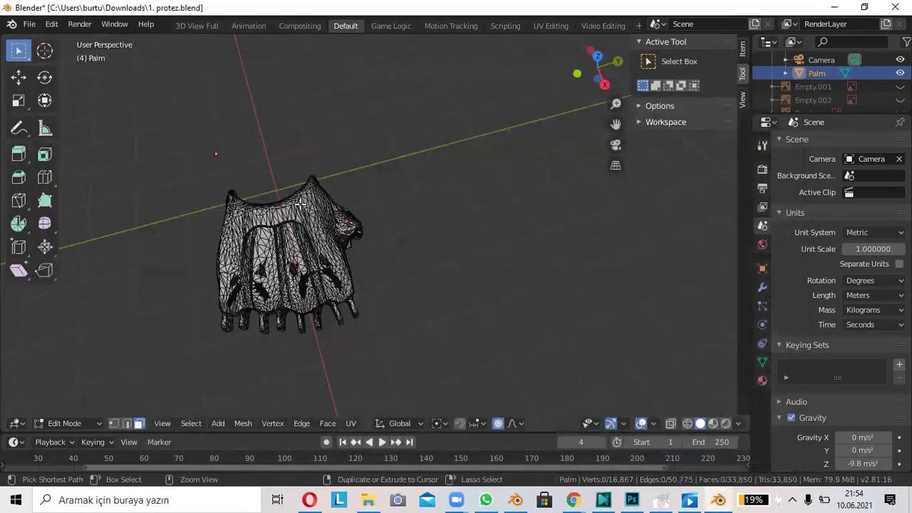
key(alt+h)
click(344, 264)
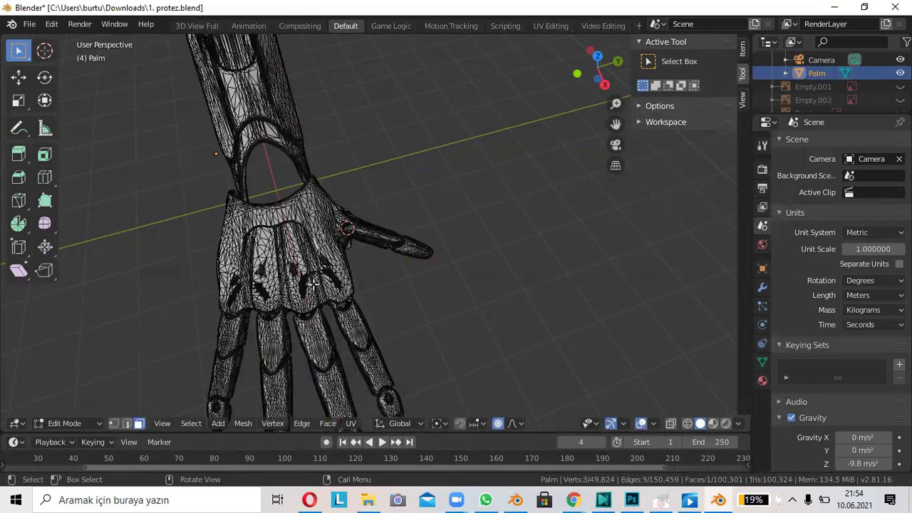
key(l)
key(l)
key(l)
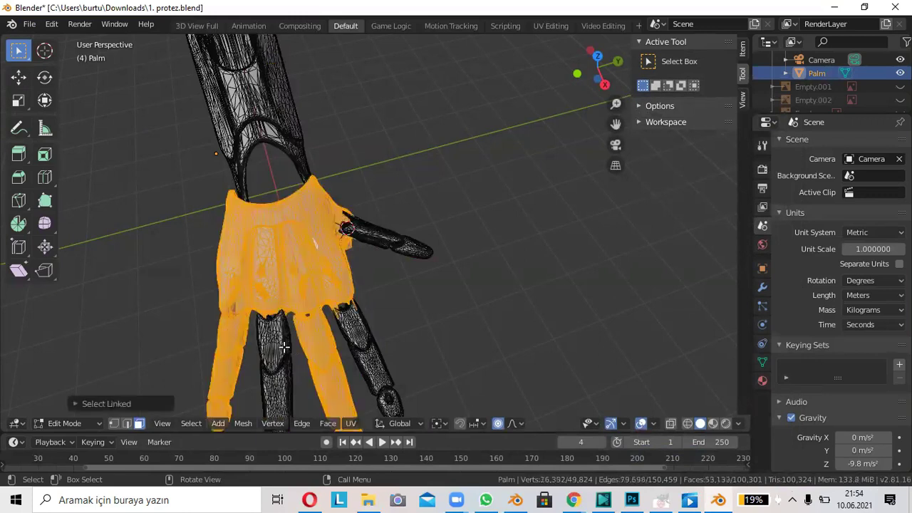
key(l)
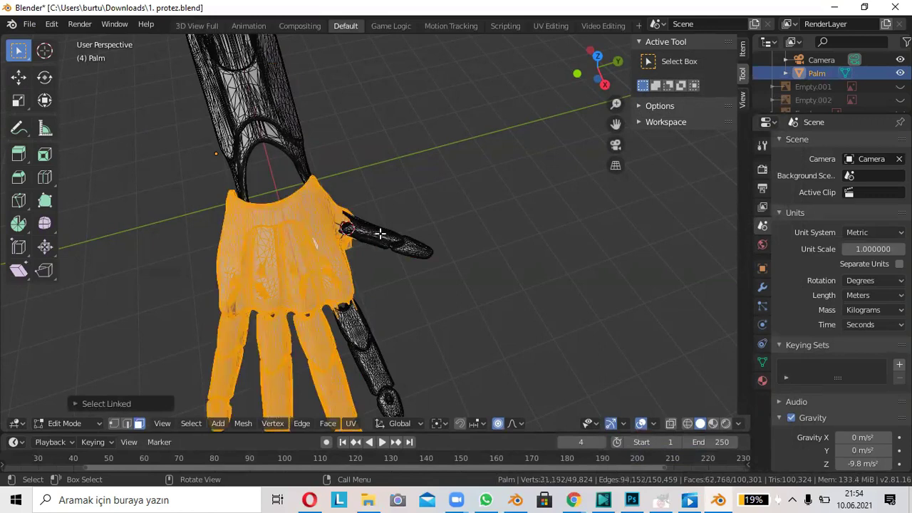
key(l)
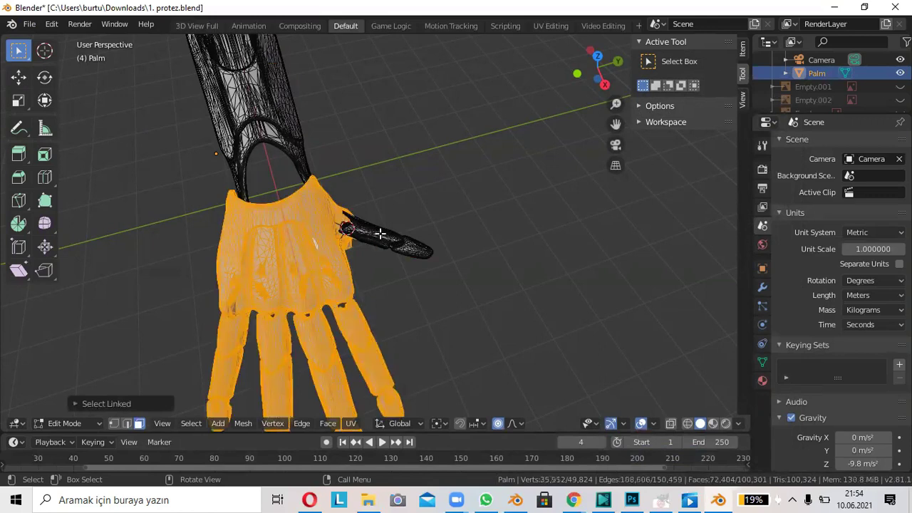
key(l)
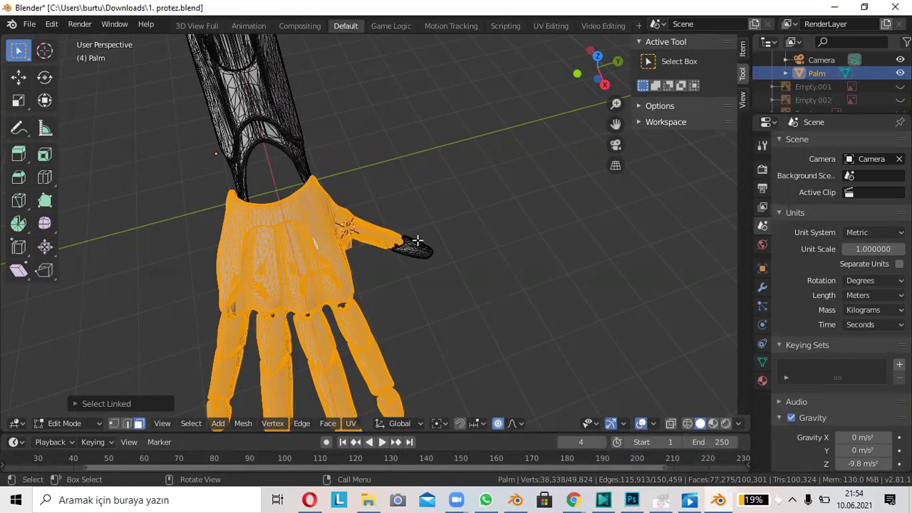
key(l)
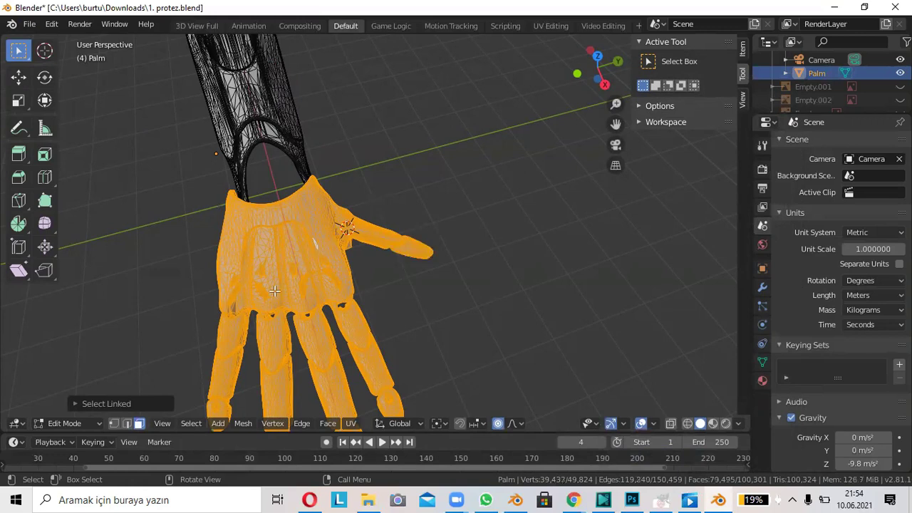
Delete the selected hand and finger vertices, leaving only the forearm socket.
mouse_move(595, 63)
mouse_down()
mouse_move(542, 107)
mouse_move(480, 133)
mouse_up()
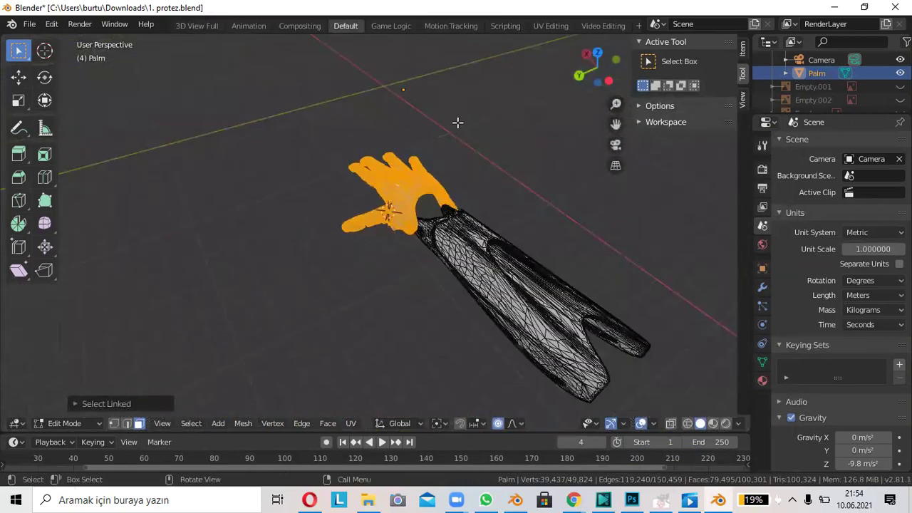
key(x)
click(456, 123)
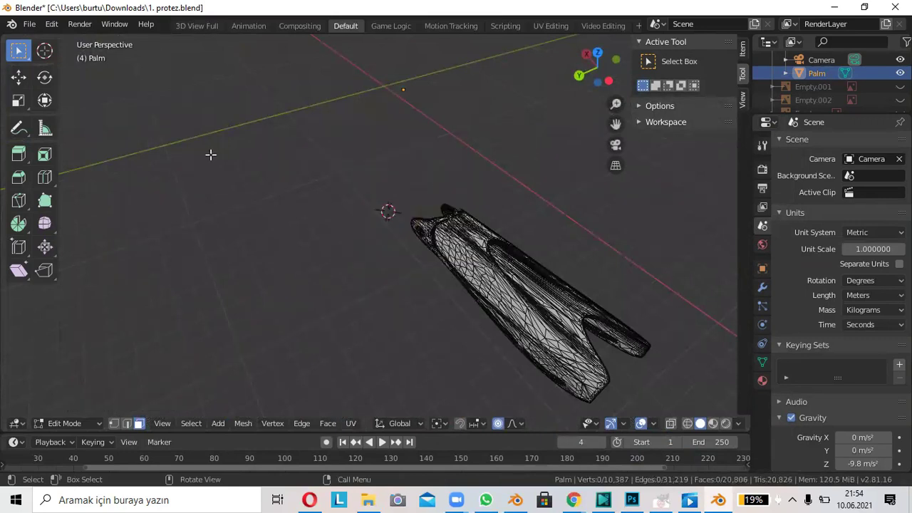
click(51, 425)
Export the forearm as 'kol.stl' into Downloads, then open it from Downloads in Print 3D.
click(67, 404)
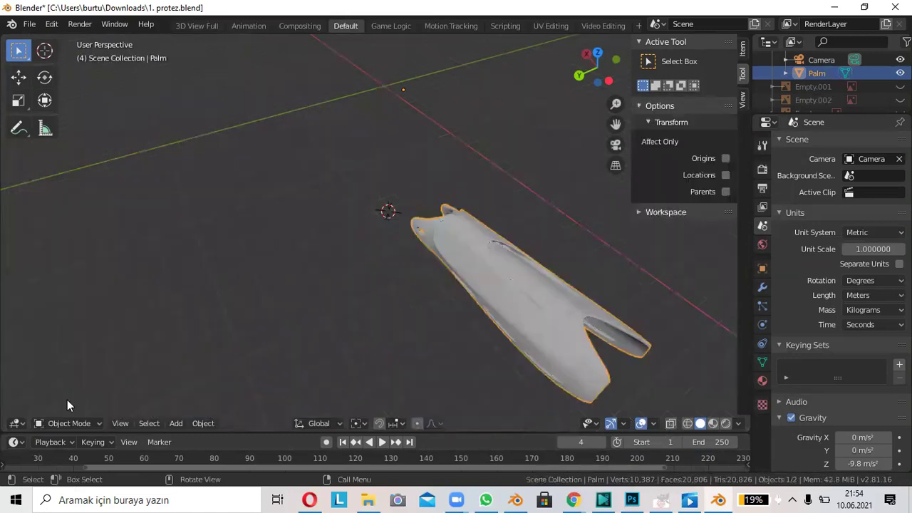
mouse_move(587, 69)
mouse_down()
mouse_move(498, 92)
mouse_move(531, 121)
mouse_up()
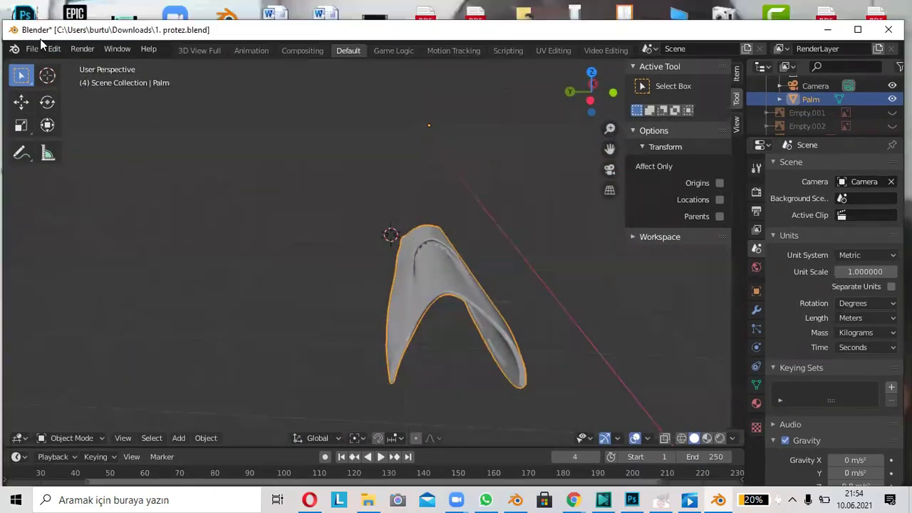
click(32, 24)
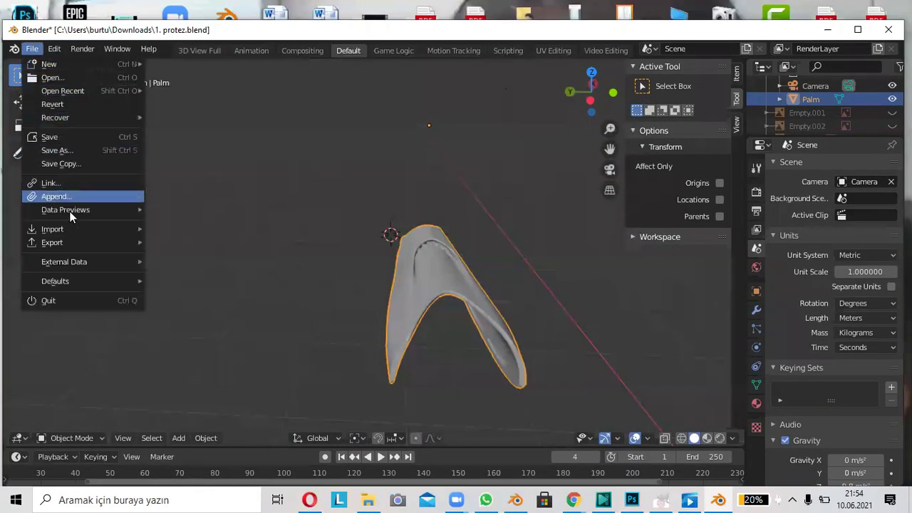
mouse_move(52, 242)
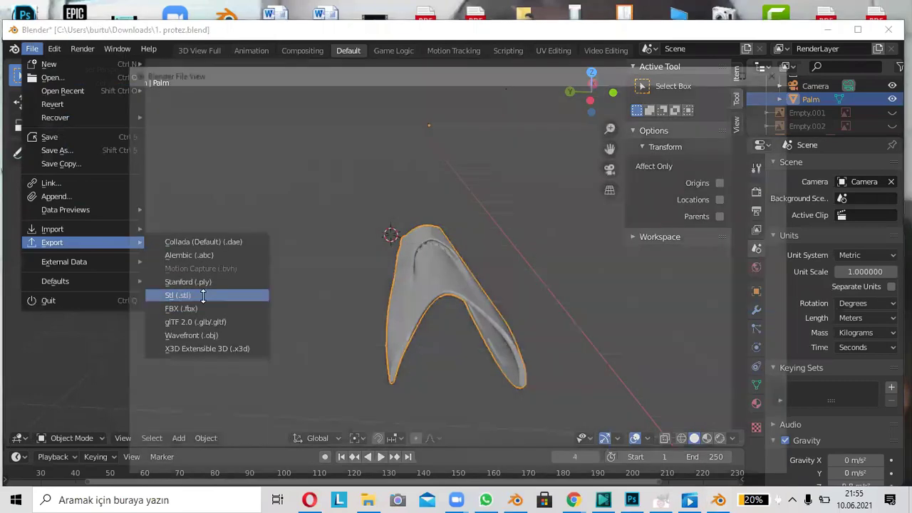
click(186, 300)
click(329, 465)
key(BackSpace)
text(kol)
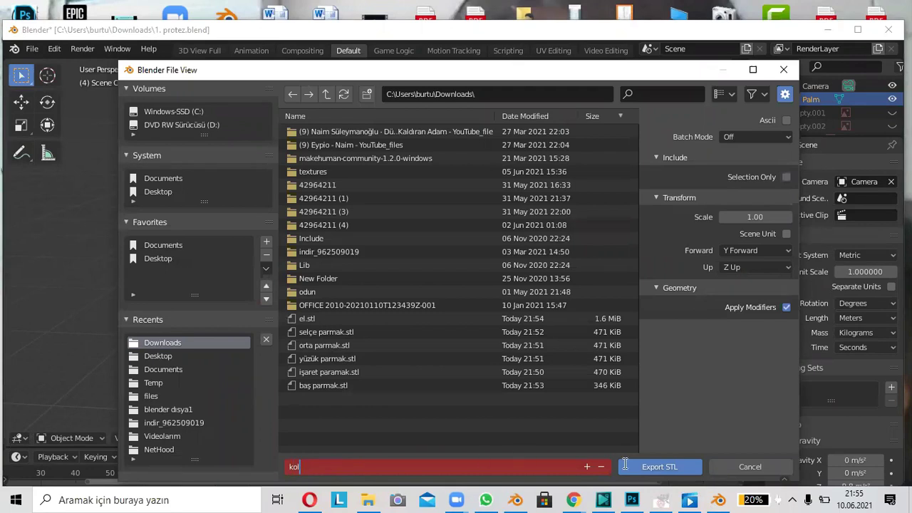
click(648, 467)
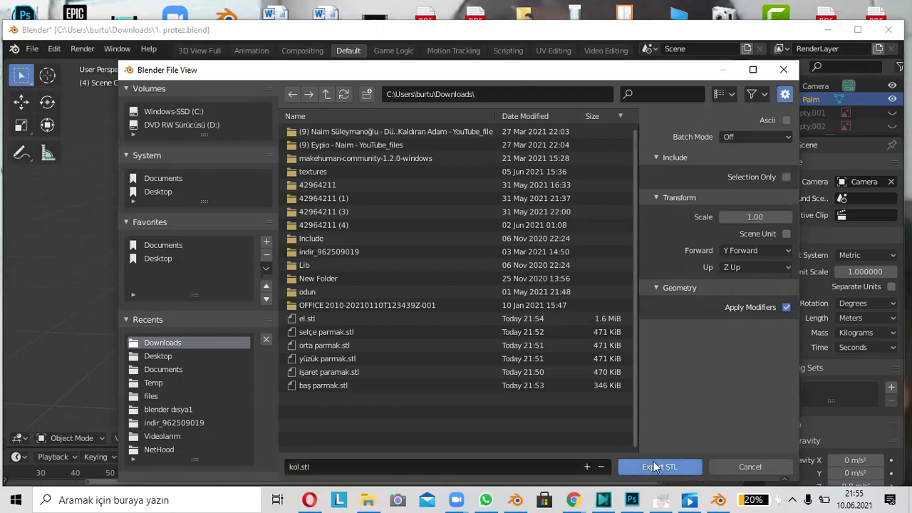
click(654, 467)
click(368, 499)
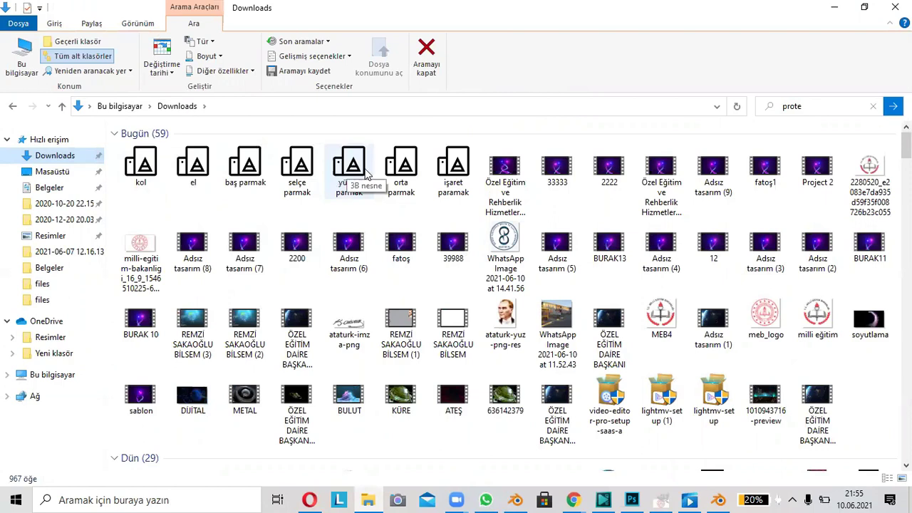
double_click(127, 171)
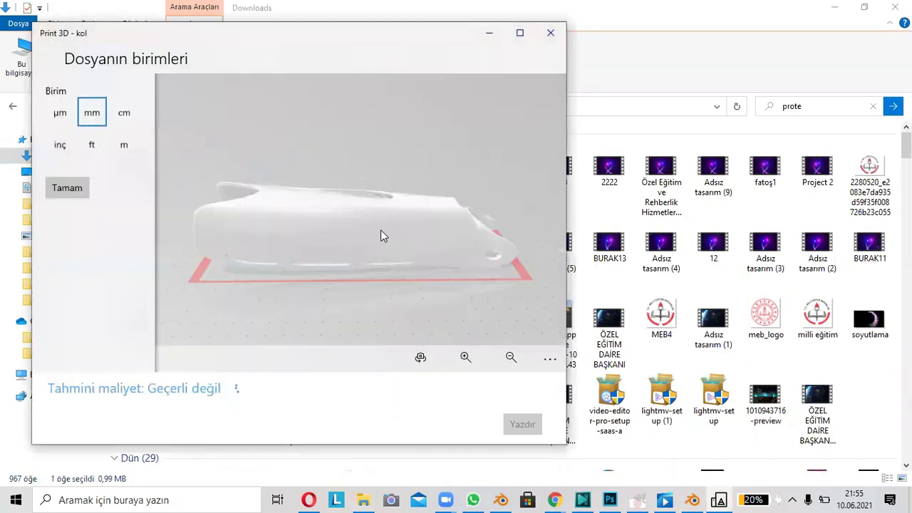
Inspect the kol model in Print 3D, keeping its units in millimetres.
mouse_move(380, 230)
mouse_down()
mouse_move(509, 225)
mouse_move(383, 218)
mouse_move(375, 172)
mouse_up()
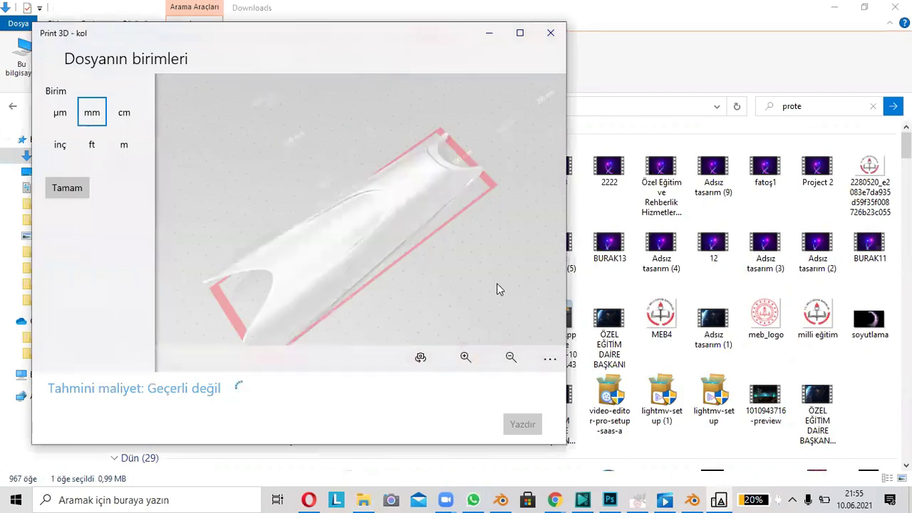
click(124, 113)
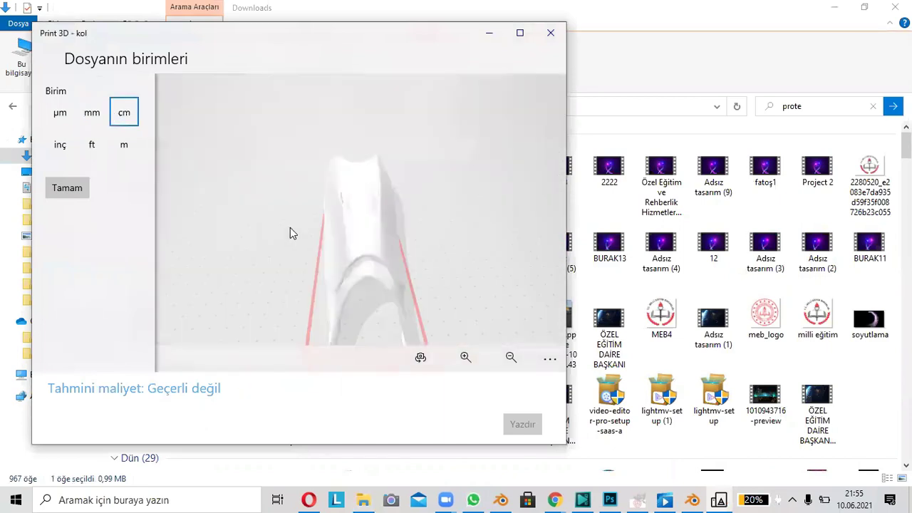
click(89, 117)
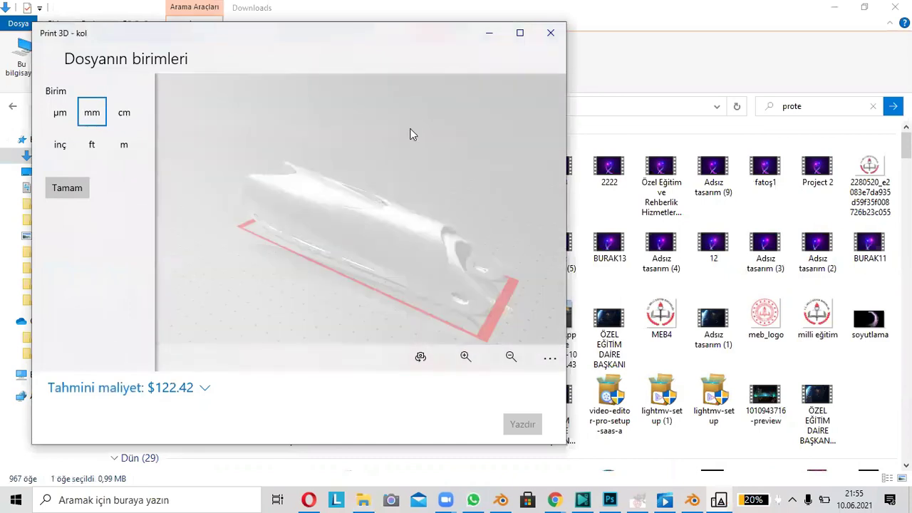
click(478, 40)
Preview the el and baş parmak models in Print 3D, then close them.
double_click(195, 139)
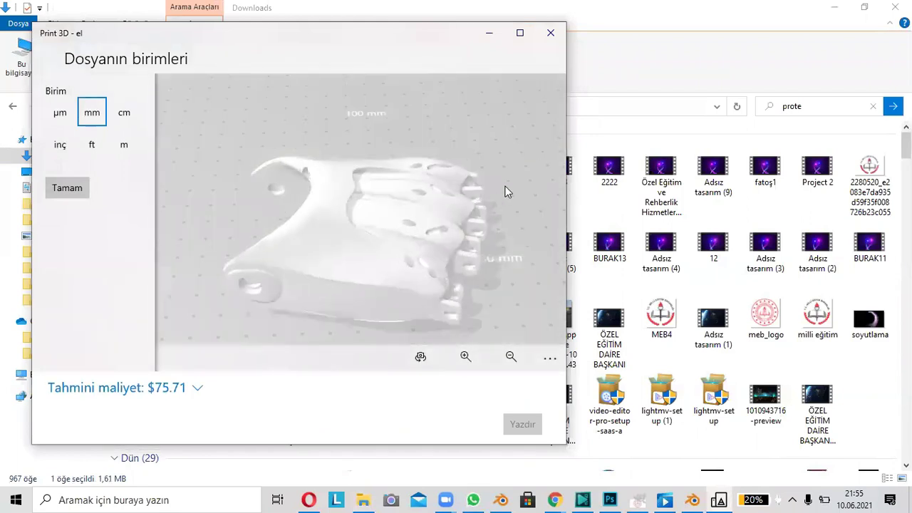
click(488, 33)
double_click(245, 166)
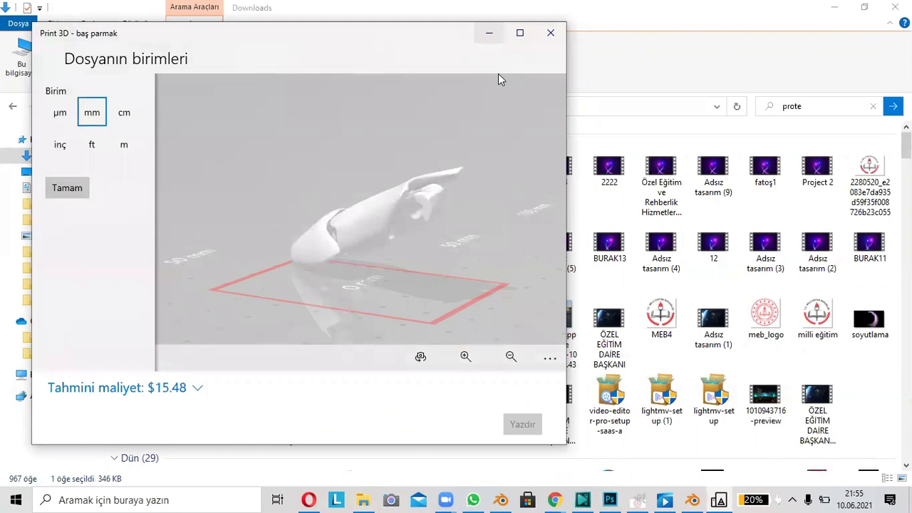
click(489, 33)
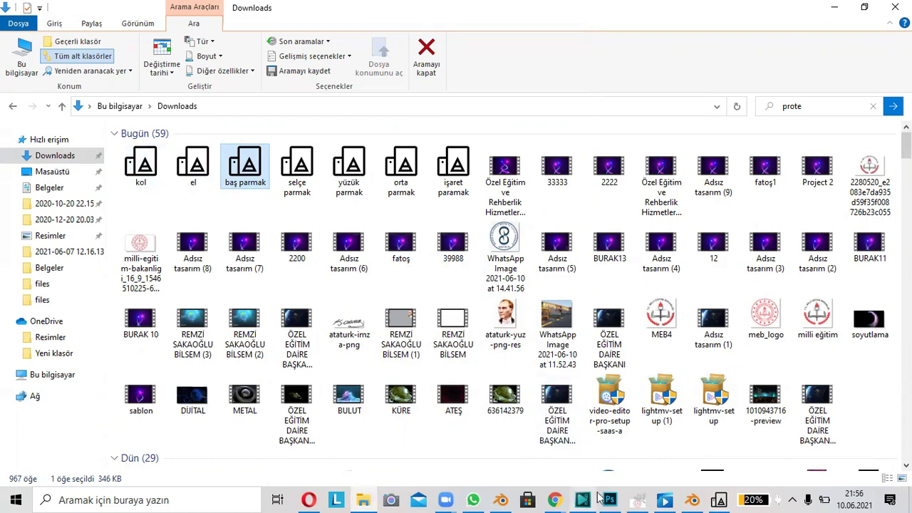
Bring Blender back, deselect the forearm, orbit around it, and maximize the window.
click(691, 500)
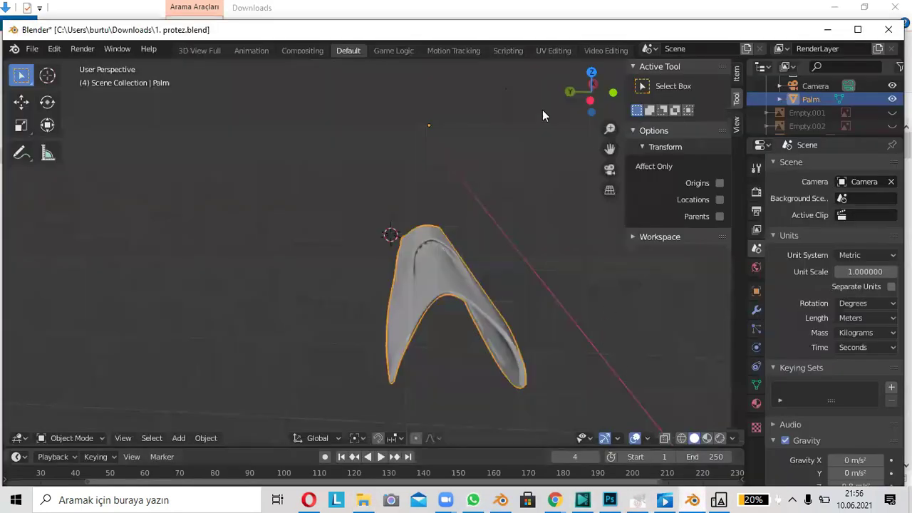
click(528, 171)
right_click(460, 156)
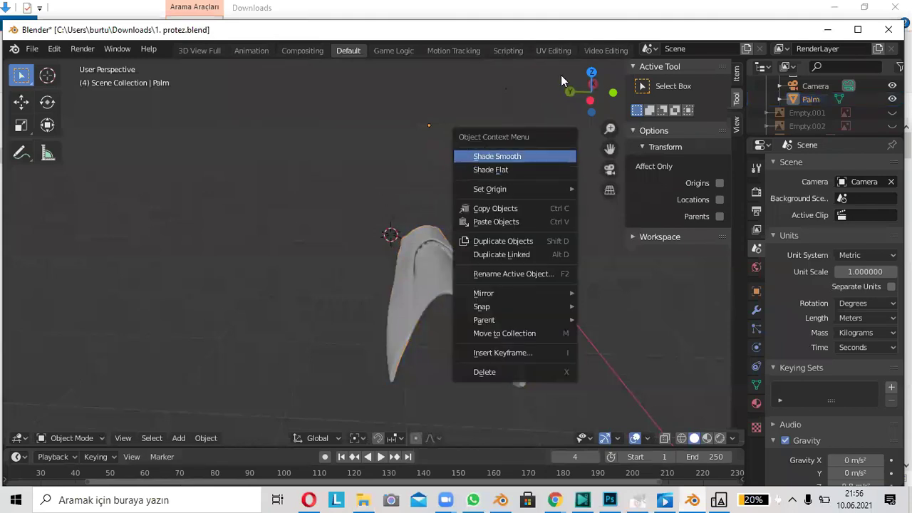
drag(581, 84, 498, 114)
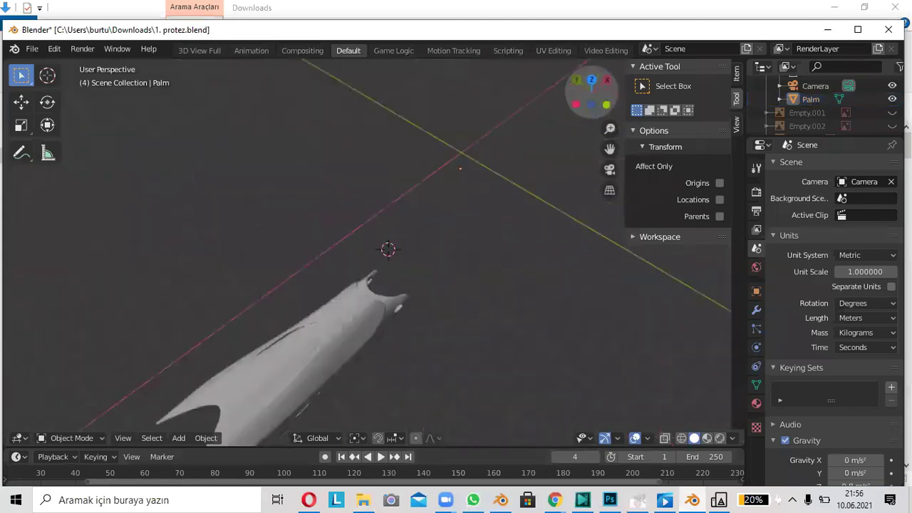
drag(590, 84, 590, 81)
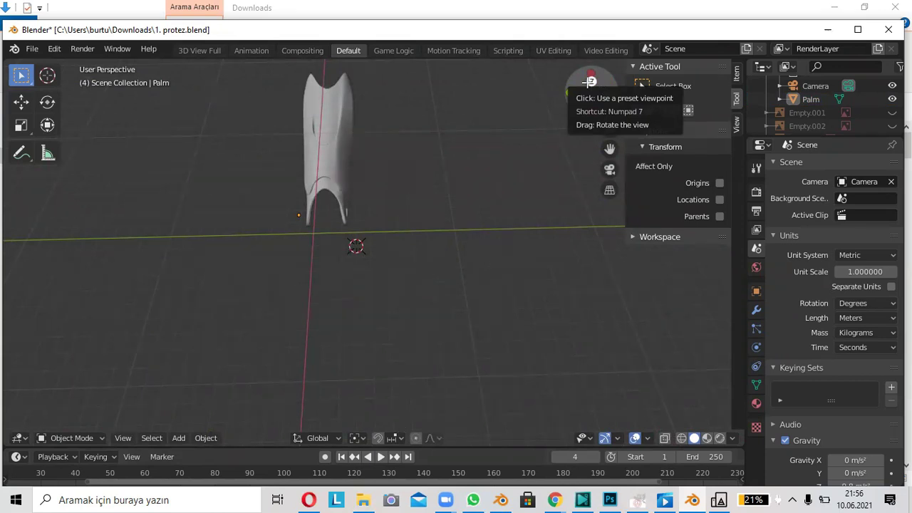
drag(589, 81, 541, 114)
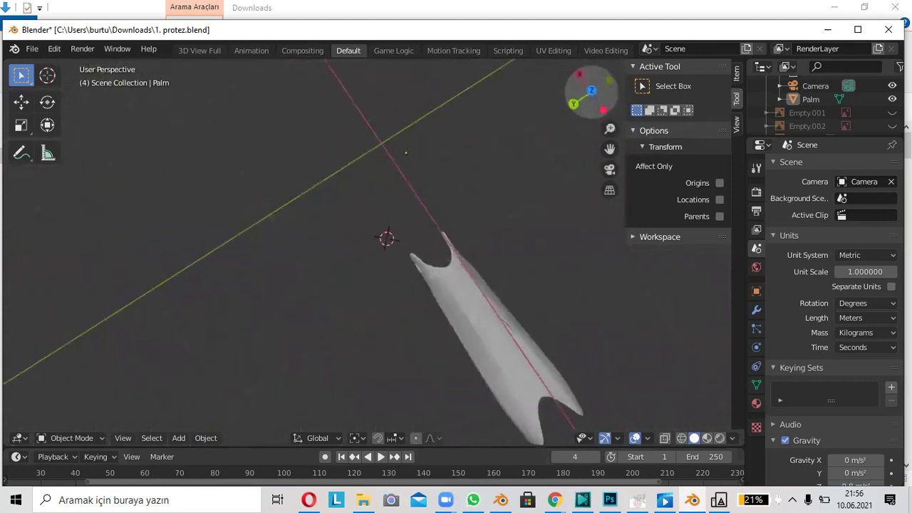
drag(591, 92, 538, 61)
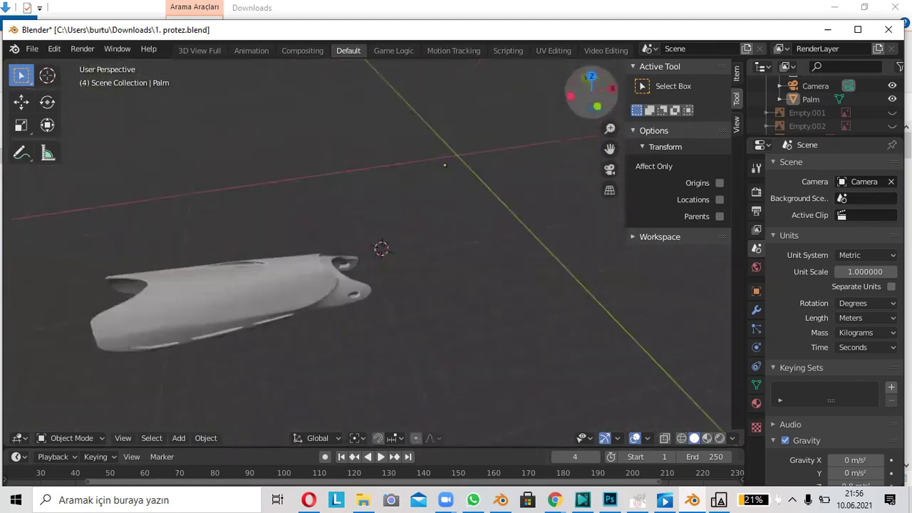
double_click(841, 29)
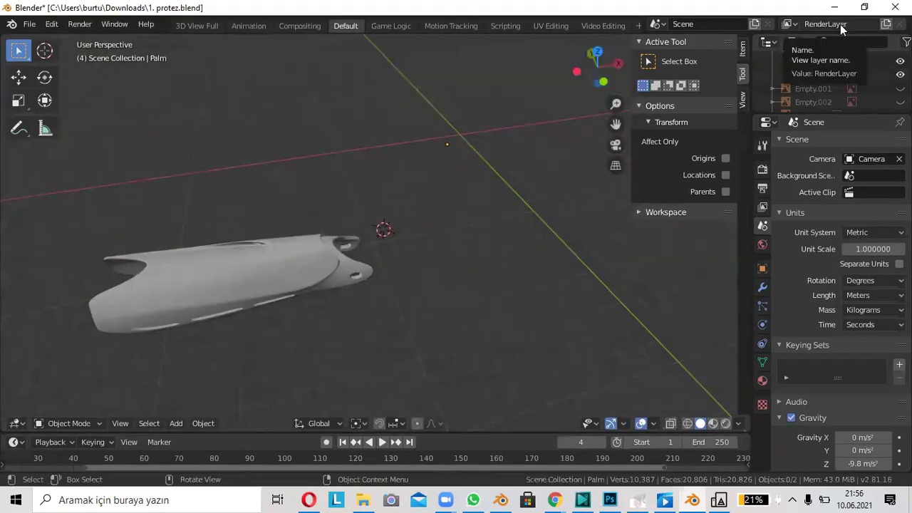